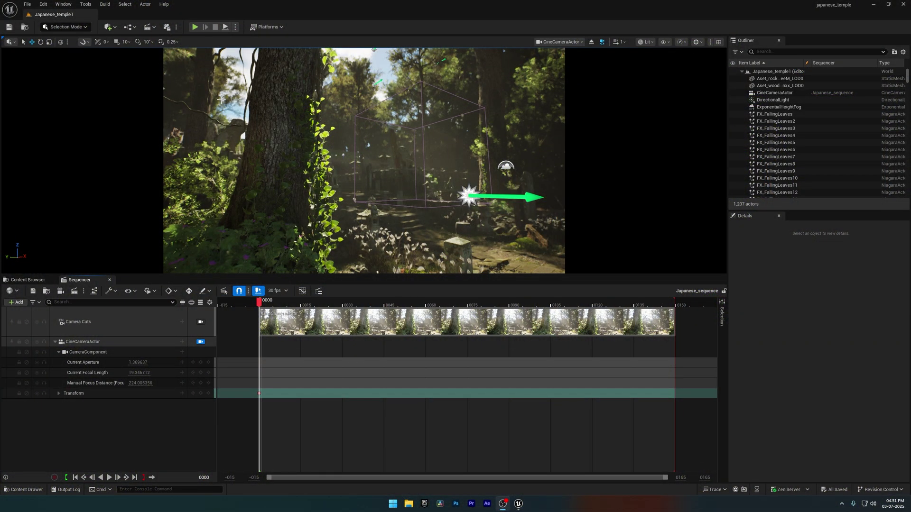
- Choose Quick Render as the render mode and open Japanese_sequence as a job in Movie Render Queue
left_click(176, 26)
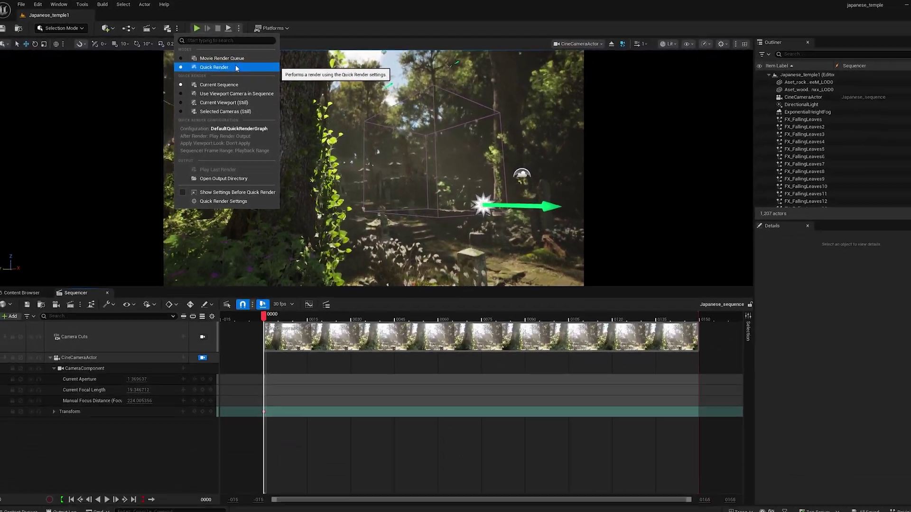
left_click(235, 67)
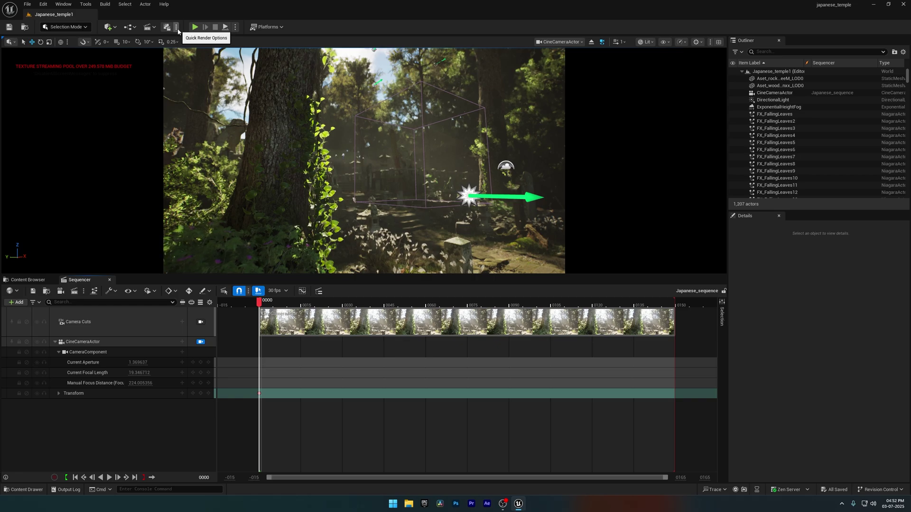
left_click(73, 293)
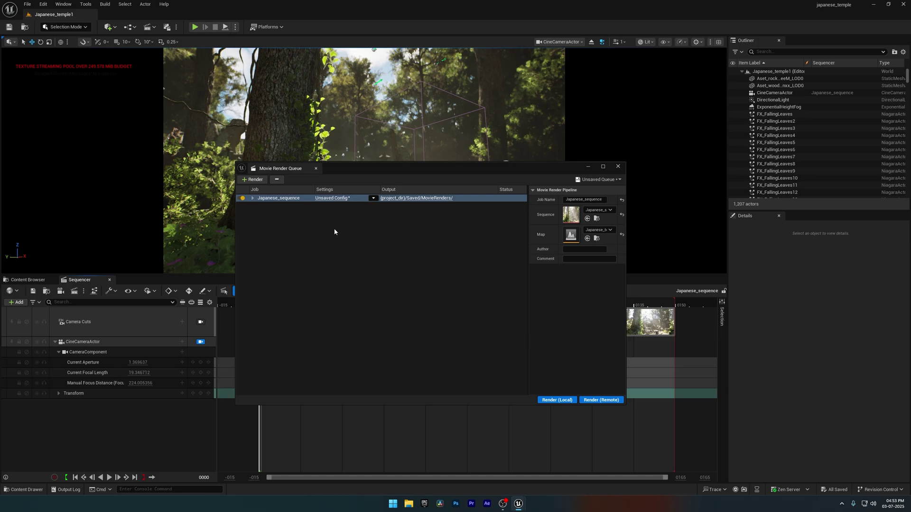
- Search the project's plugins for "movie render q" to check the Movie Render Queue plugins, and minimize the plugin list
left_click(43, 4)
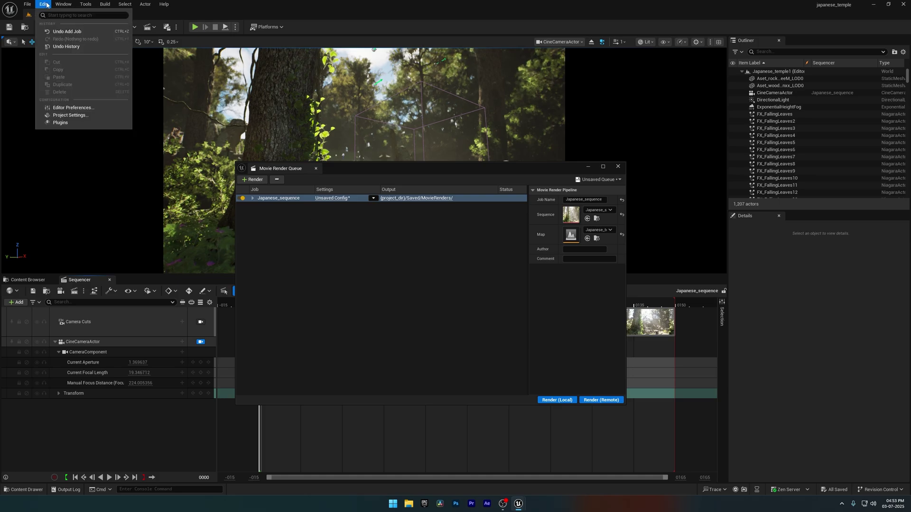
left_click(57, 124)
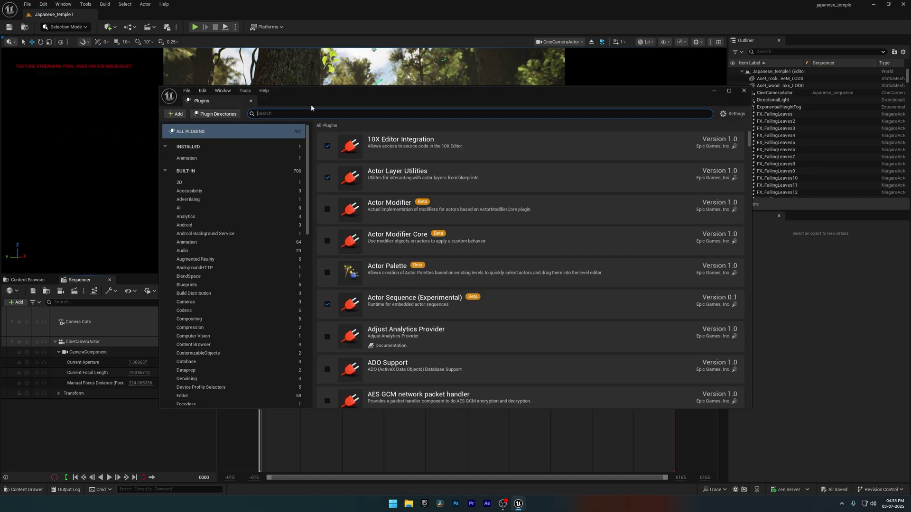
type("movie render q")
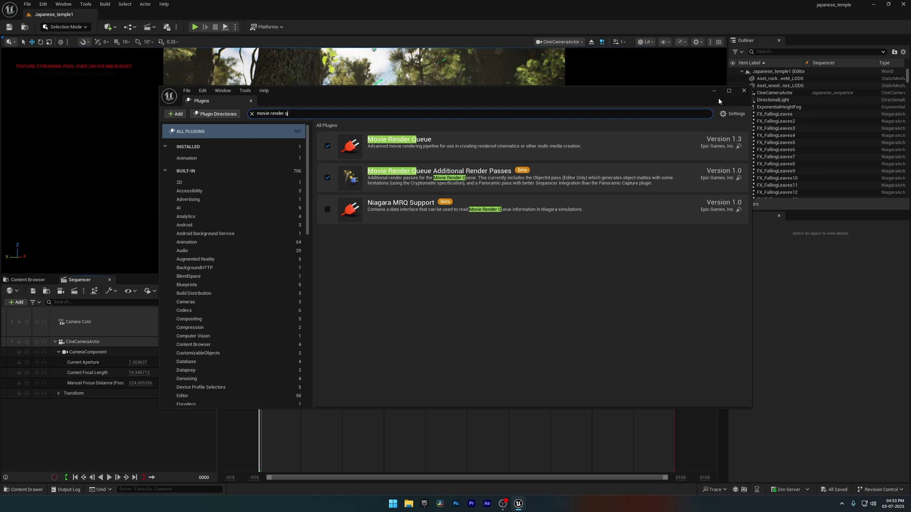
left_click(714, 91)
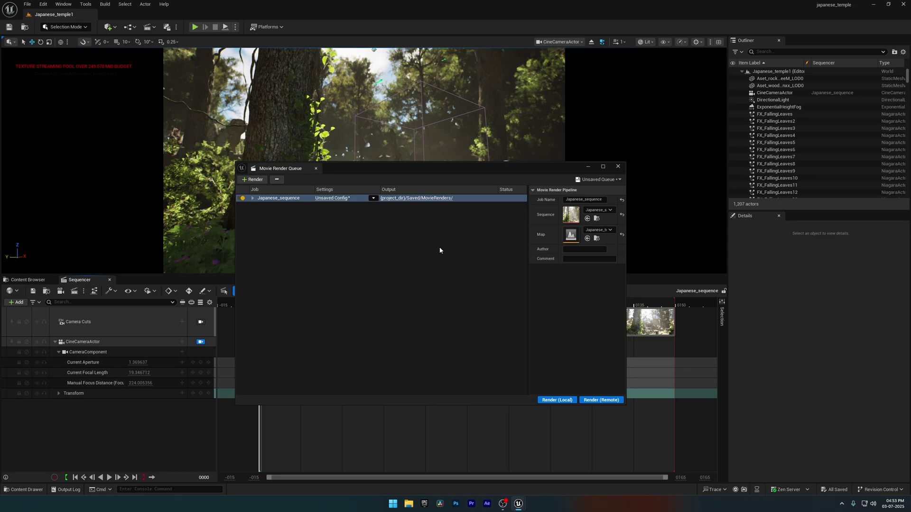
- Open the Japanese_sequence job's render configuration and replace the .jpg export with .exr Sequence [16bit]
left_click(328, 200)
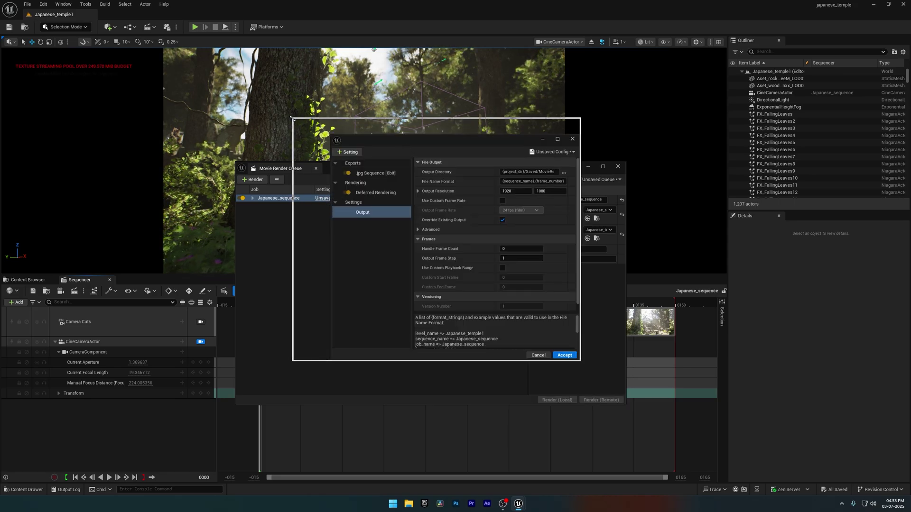
left_click_drag(331, 134, 292, 123)
left_click_drag(434, 138, 434, 163)
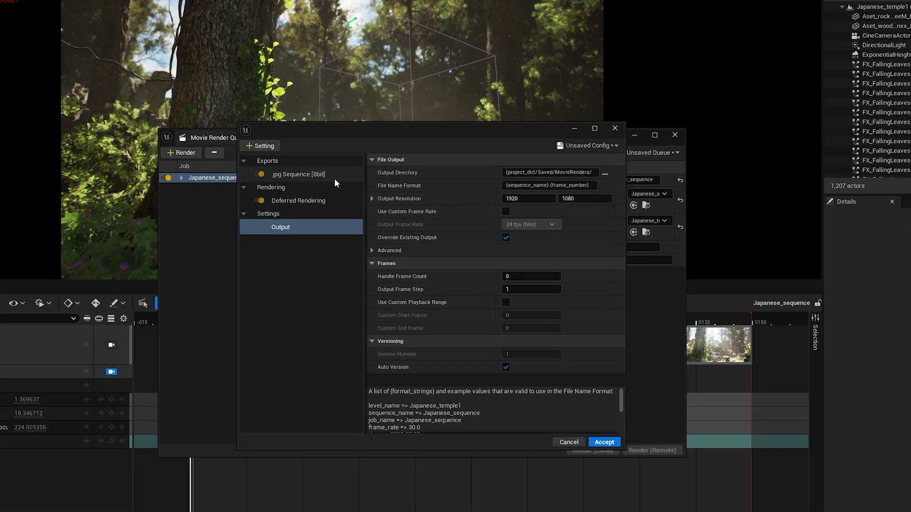
left_click(332, 178)
key("Delete")
left_click(263, 147)
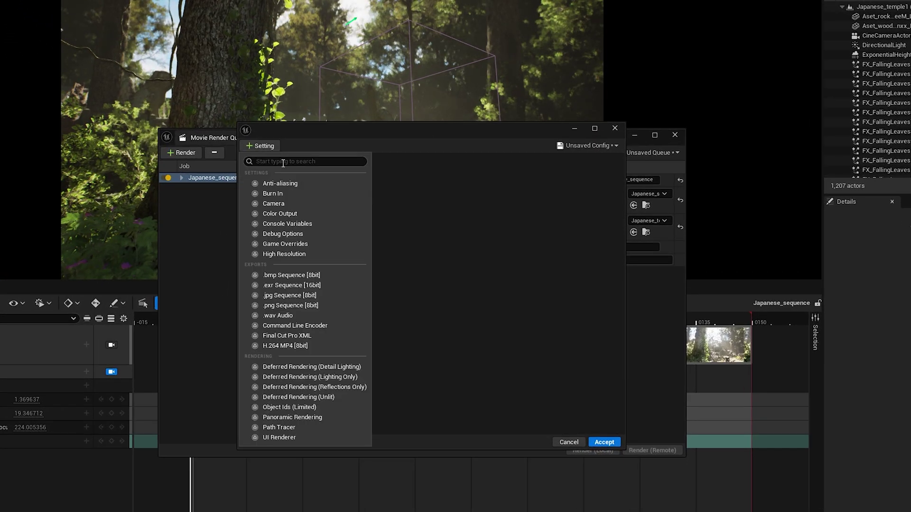
left_click(289, 285)
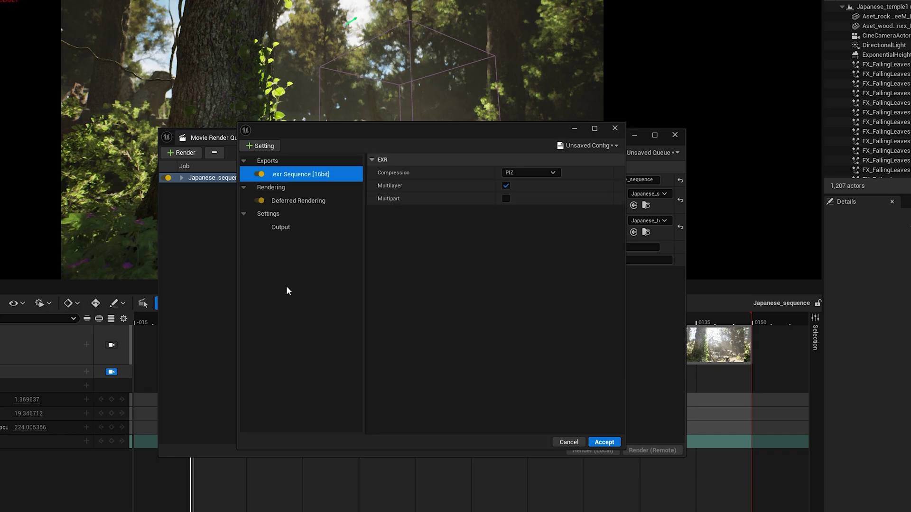
- Keep the EXR compression at PIZ and add an H.264 MP4 [8bit] export to the configuration
left_click(530, 173)
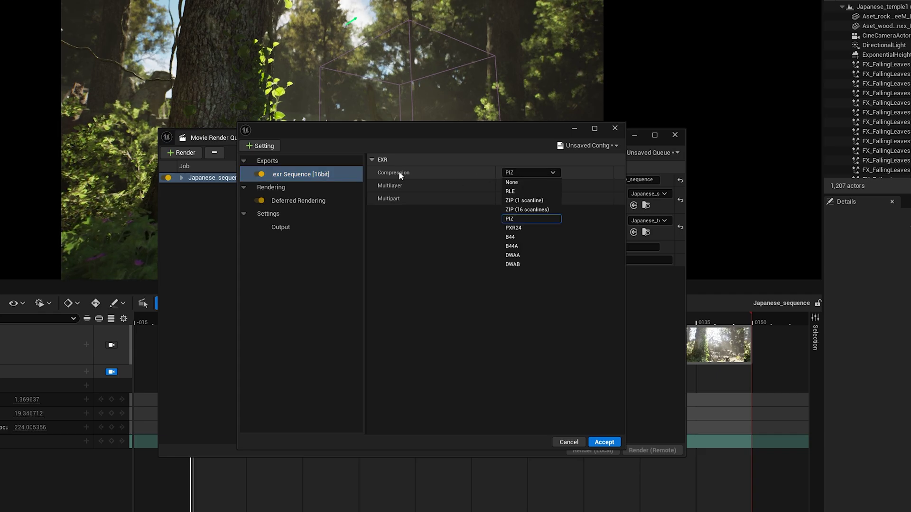
left_click(432, 254)
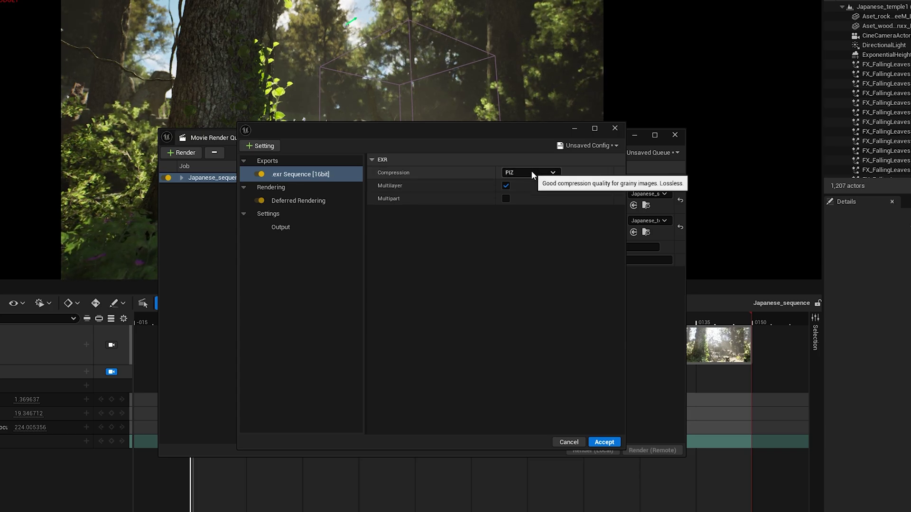
left_click(278, 147)
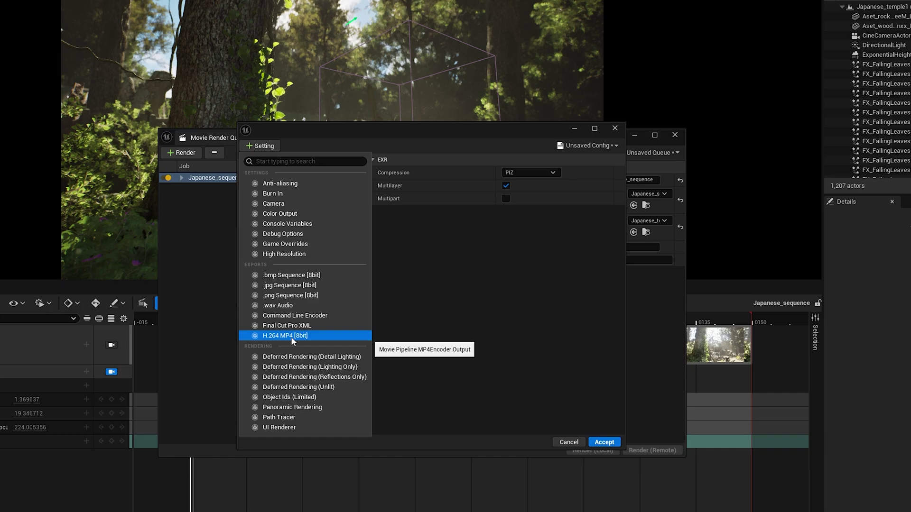
left_click(267, 336)
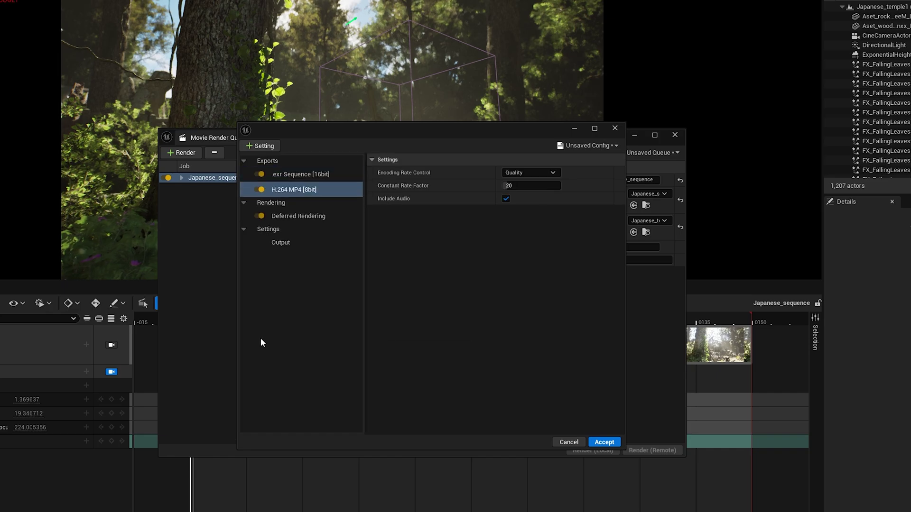
left_click(271, 146)
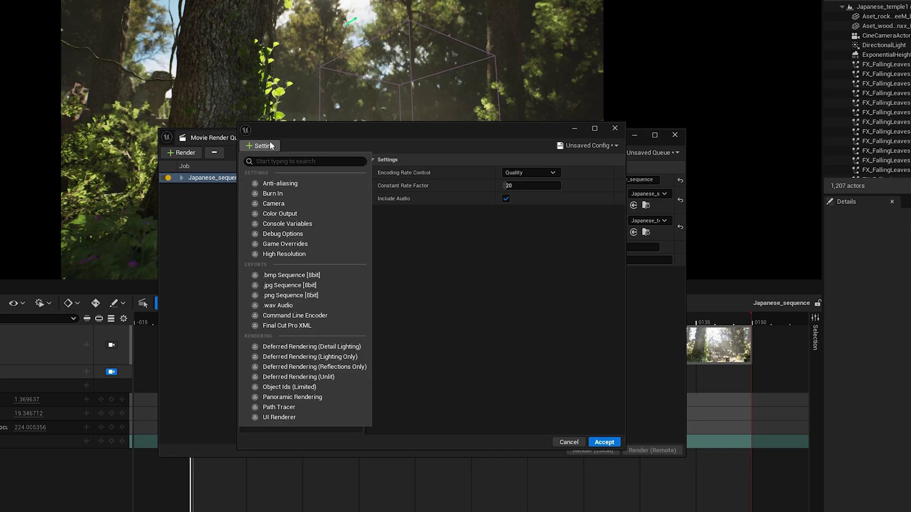
left_click(280, 184)
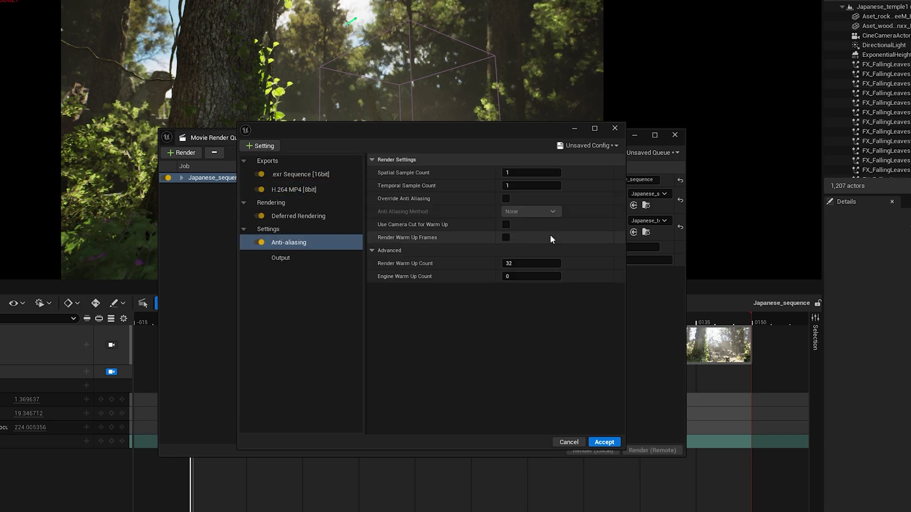
left_click(506, 198)
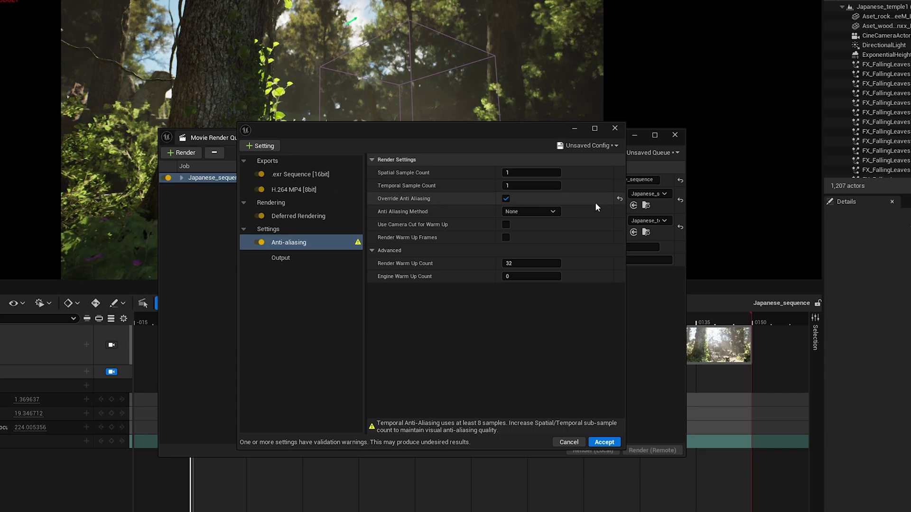
left_click(508, 172)
type("16")
key("Return")
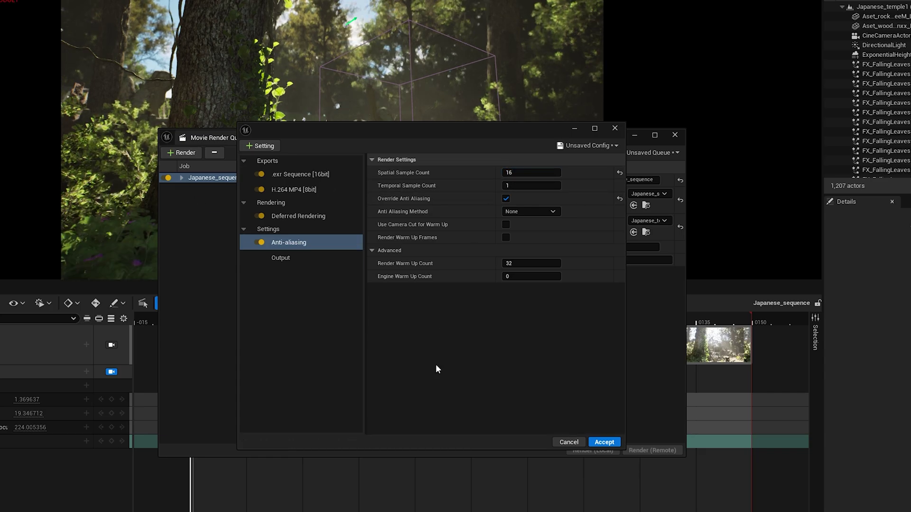
left_click(510, 184)
type("16")
key("Return")
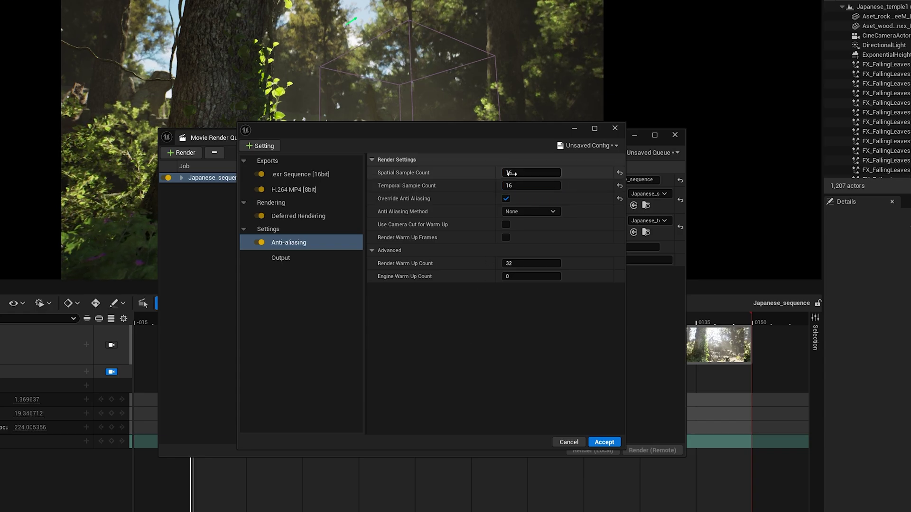
left_click(517, 173)
key("Return")
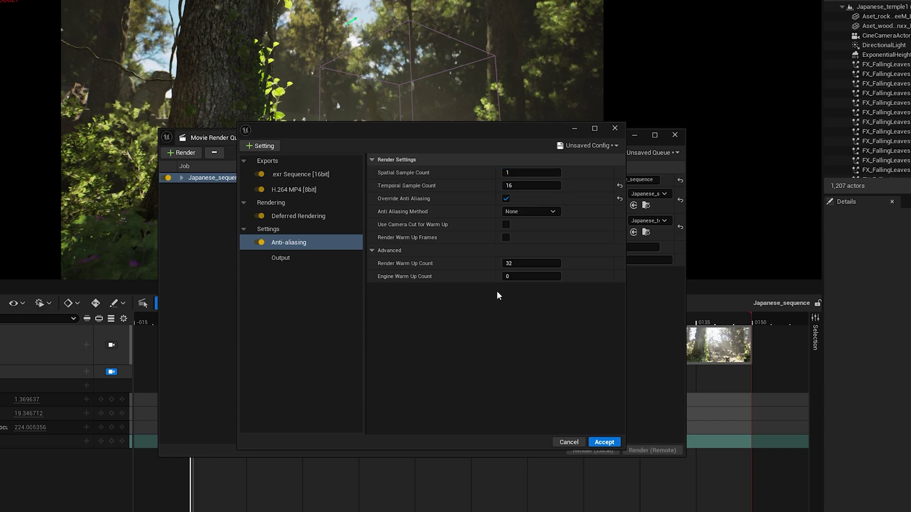
key("Delete")
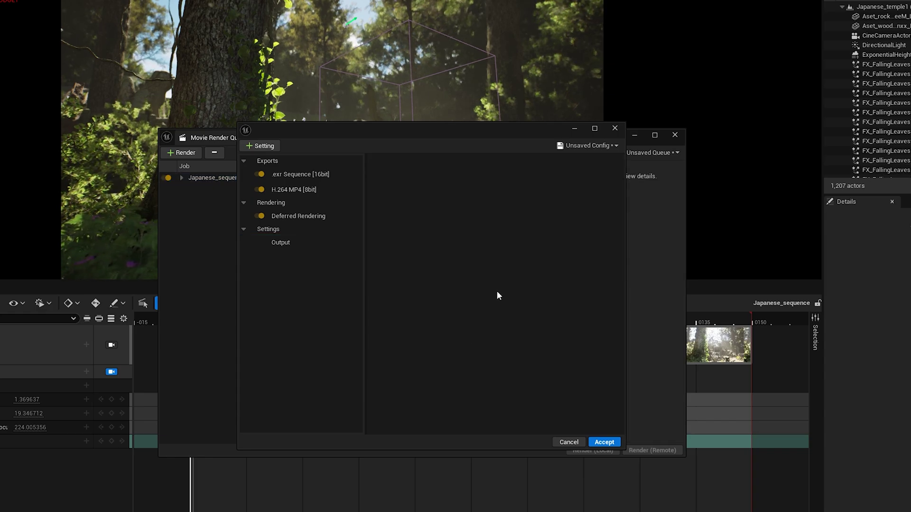
- Add the Anti-aliasing setting with a spatial sample count of 16 and enable Override Anti Aliasing
left_click(277, 149)
left_click(285, 182)
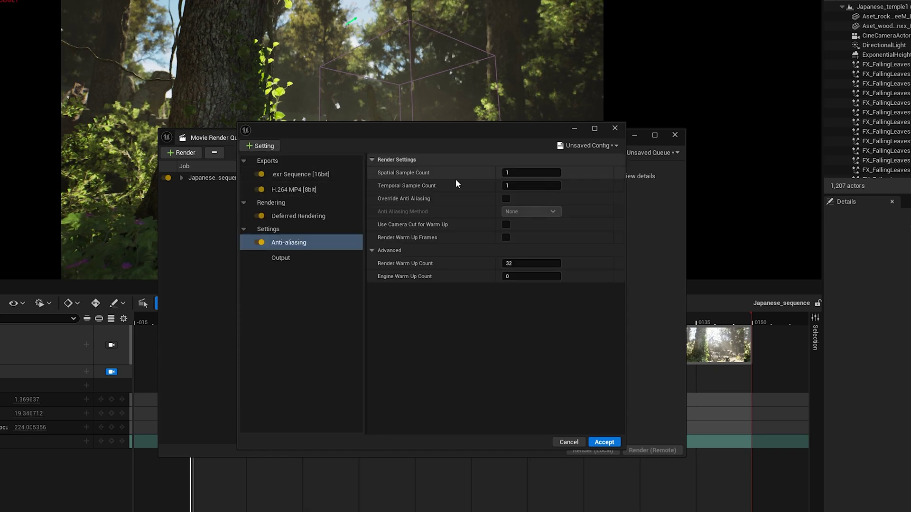
left_click(513, 185)
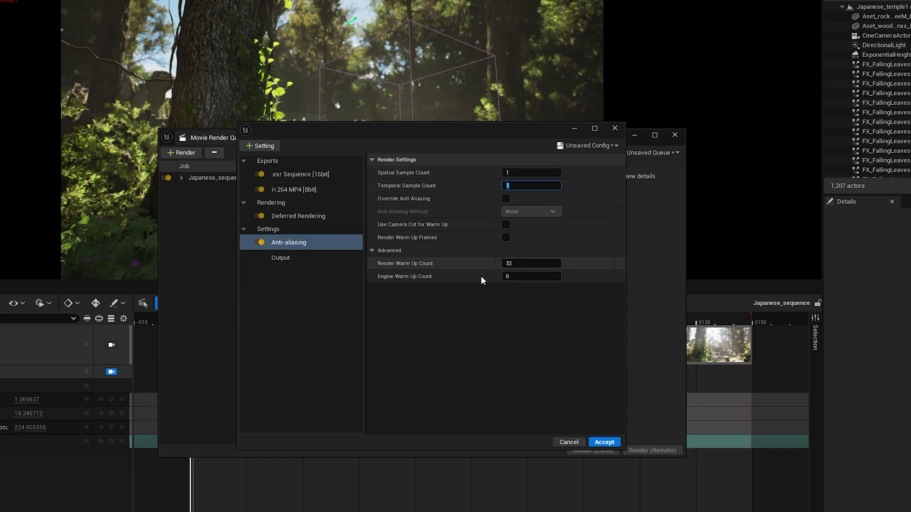
left_click(526, 172)
type("16")
left_click(506, 198)
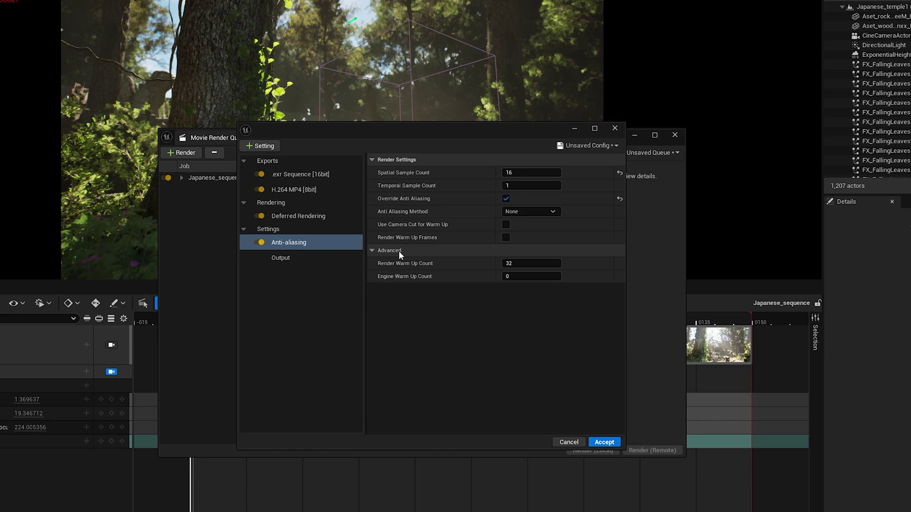
- Enable Render Warm Up Frames and set both the render and engine warm-up counts to 64
left_click(507, 236)
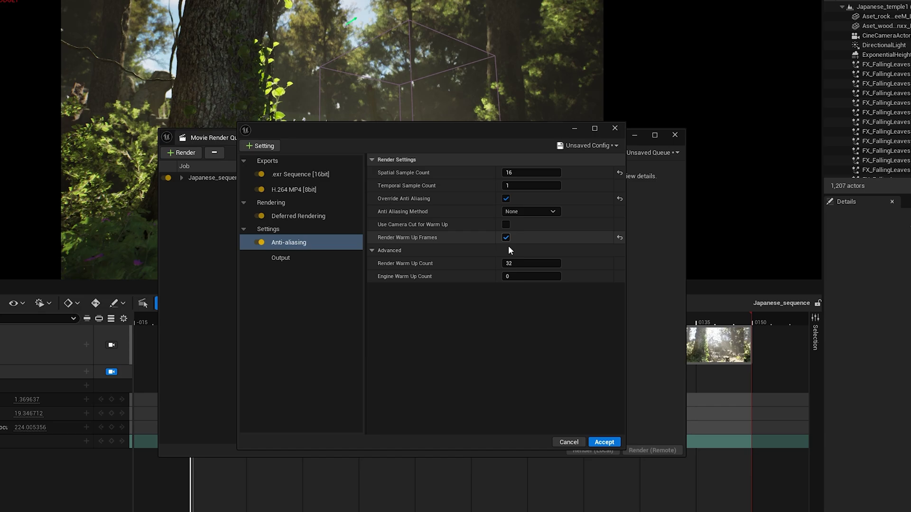
left_click(515, 263)
type("64")
left_click(515, 276)
type("64")
key("Return")
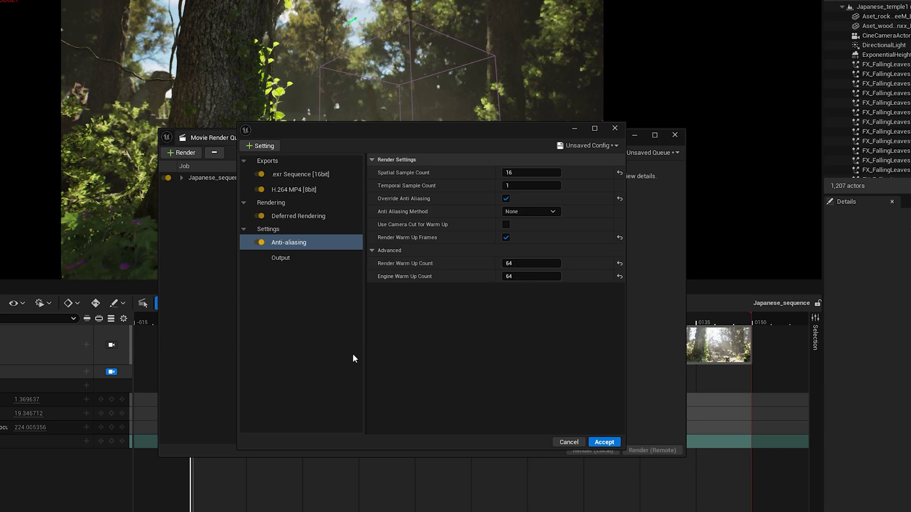
- Add the Game Overrides and High Resolution settings to the render configuration
left_click(262, 146)
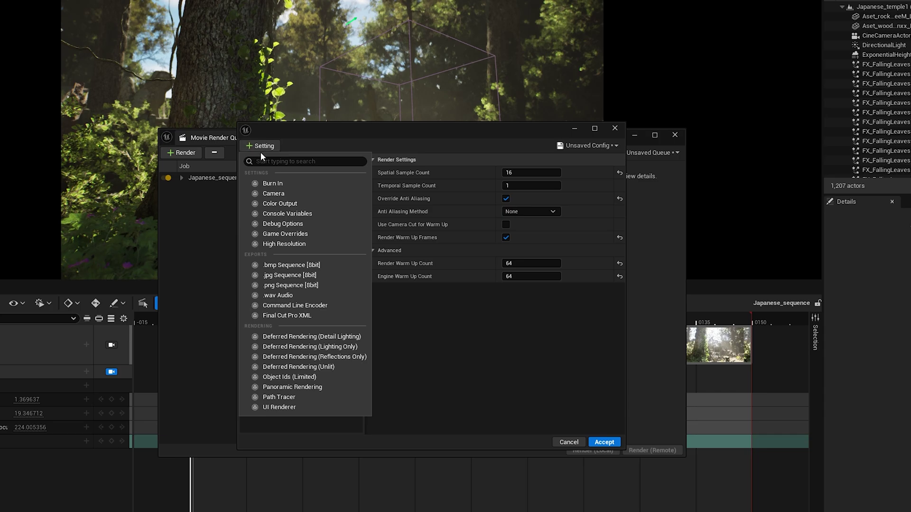
left_click(287, 233)
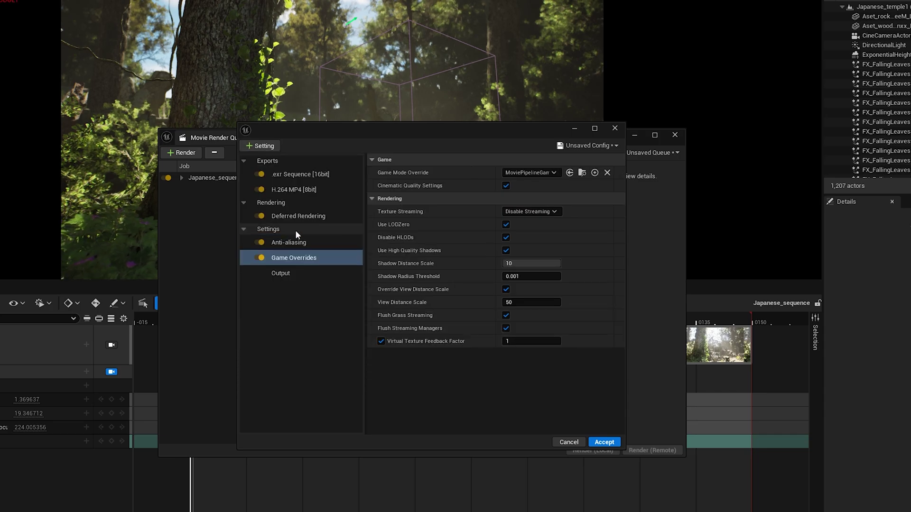
left_click(323, 260)
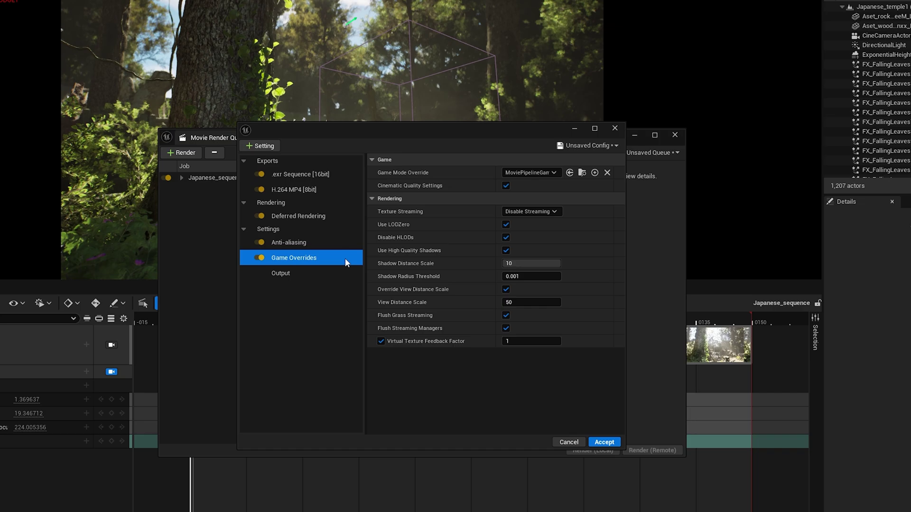
left_click(264, 147)
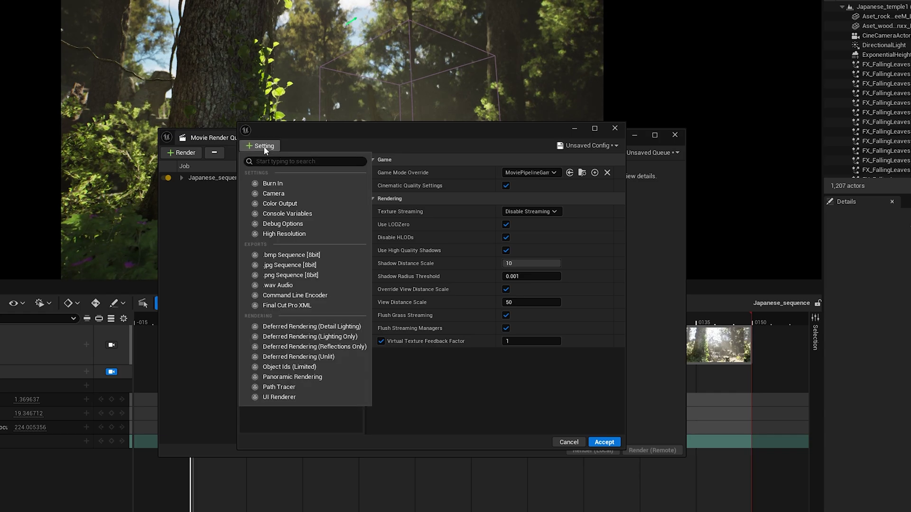
left_click(269, 235)
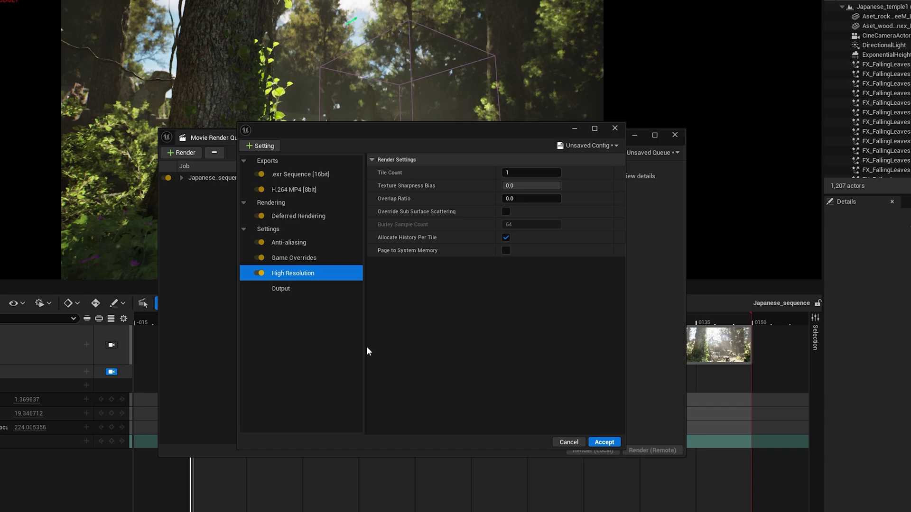
- Add the Color Output setting and enable Disable Tone Curve
left_click(261, 147)
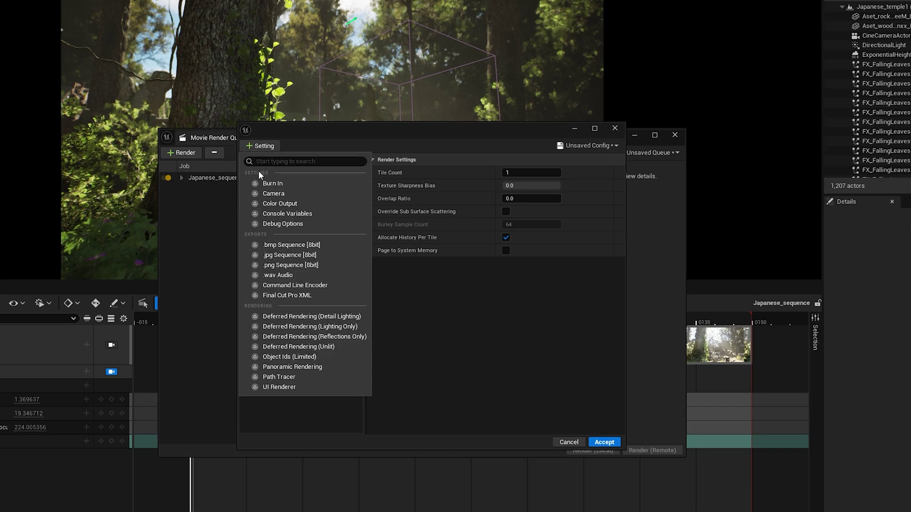
left_click(281, 202)
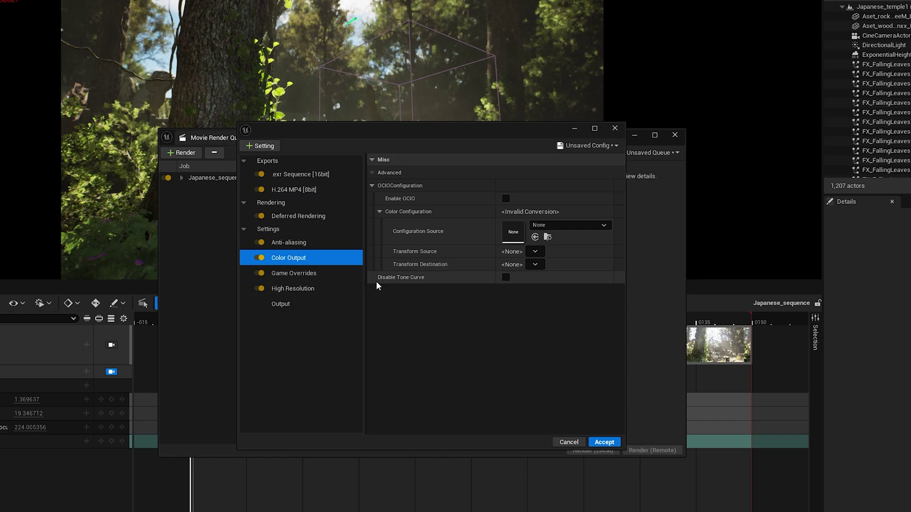
left_click(506, 277)
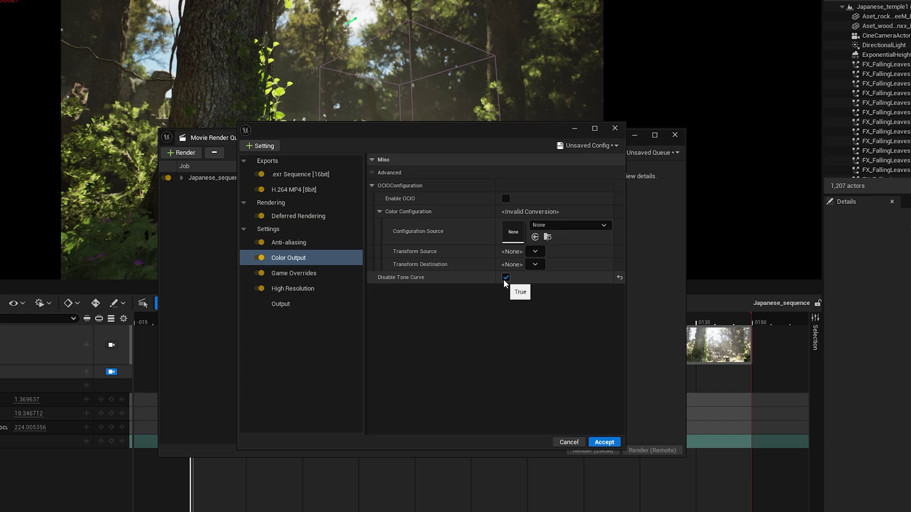
- Turn off Disable Tone Curve and create an OpenColorIO configuration named OCIO_Tutorial in the OCIO folder as the configuration source
left_click(505, 279)
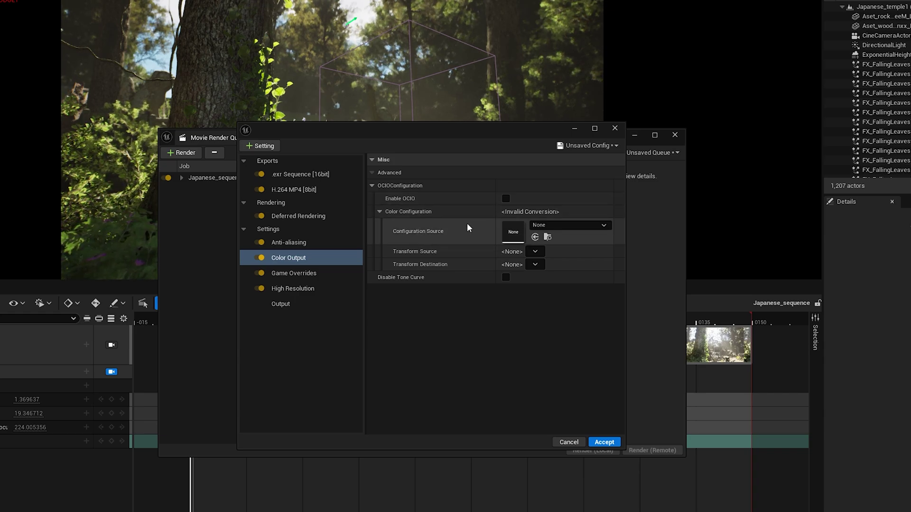
left_click(547, 228)
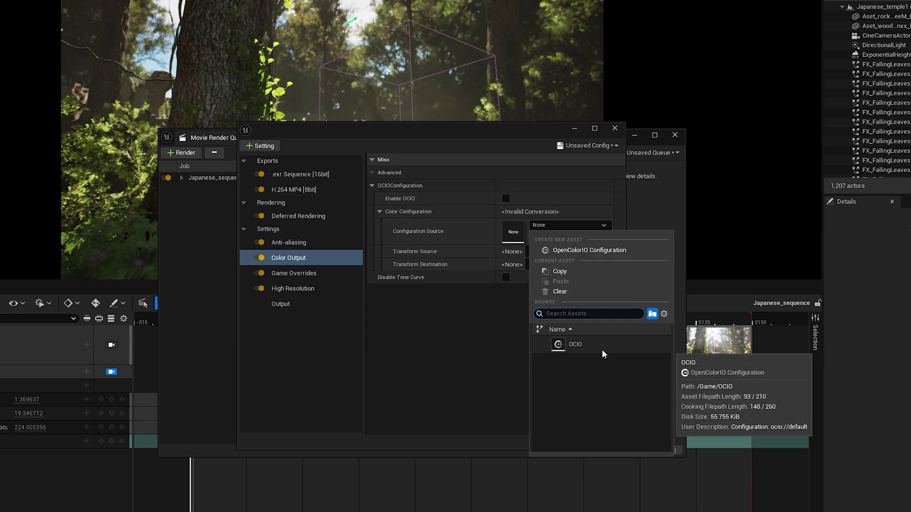
left_click(568, 251)
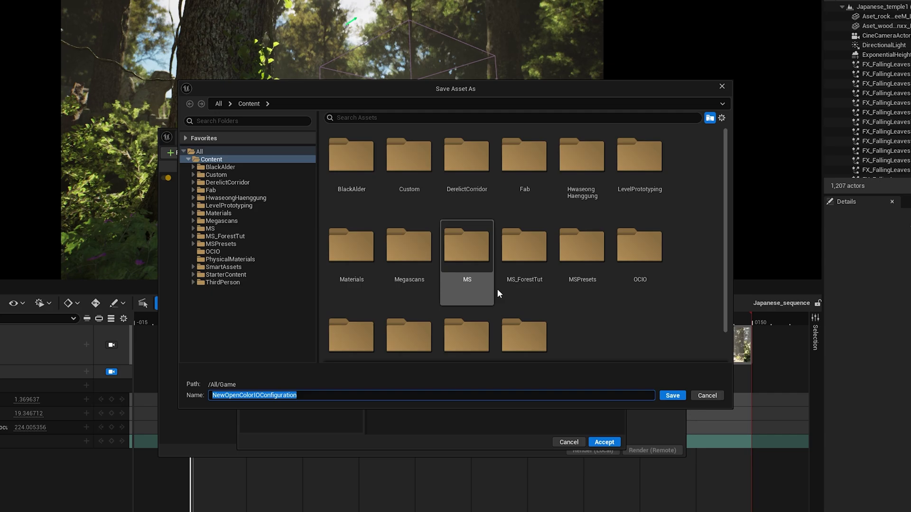
scroll(497, 289, "down", 1)
double_click(618, 224)
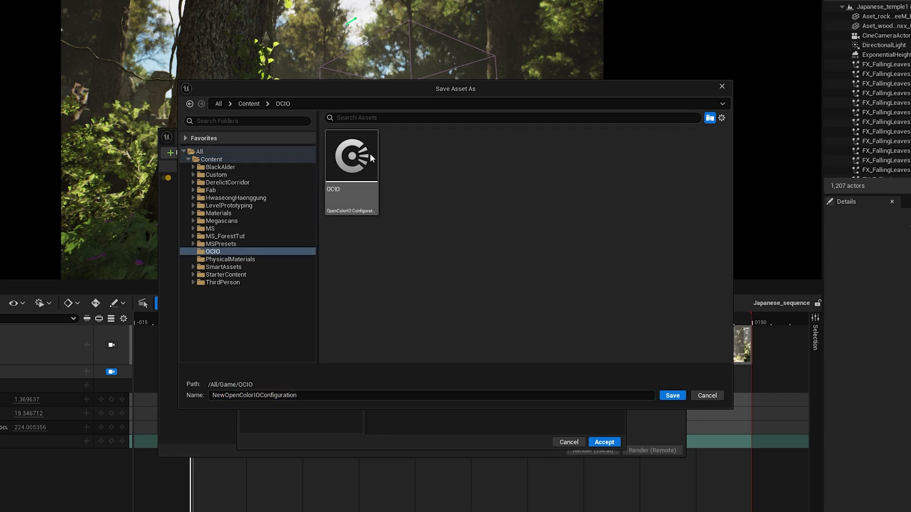
left_click(317, 394)
type("OCIO_Tutorial")
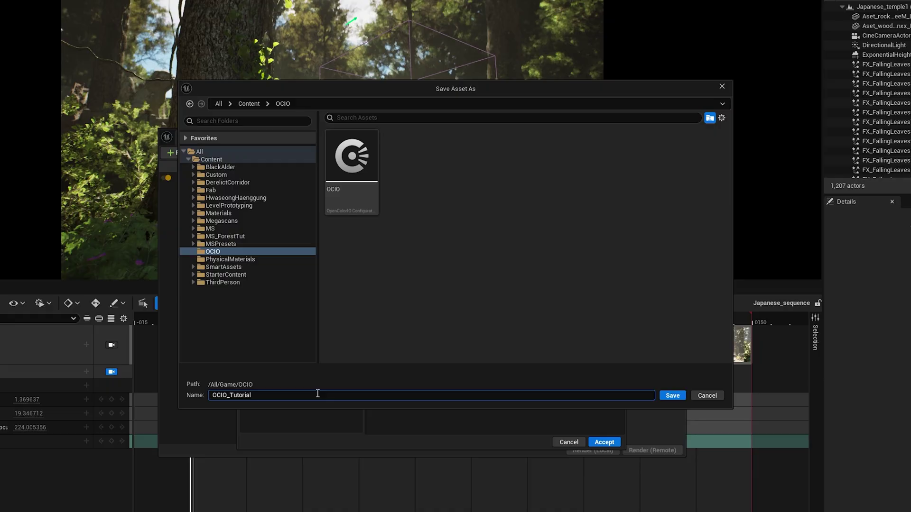
key("Return")
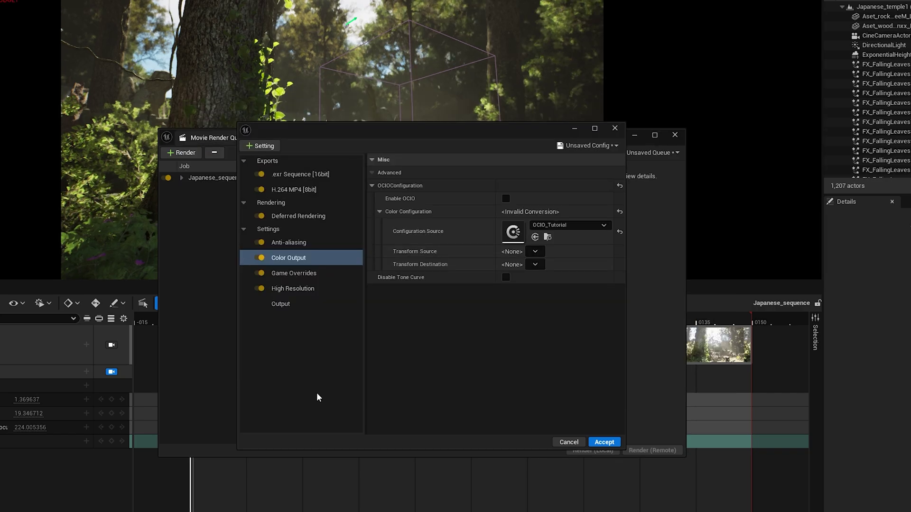
- Open the OCIO_Tutorial asset and add two desired color spaces, Linear Rec.709 (sRGB) and ACEScg
double_click(513, 232)
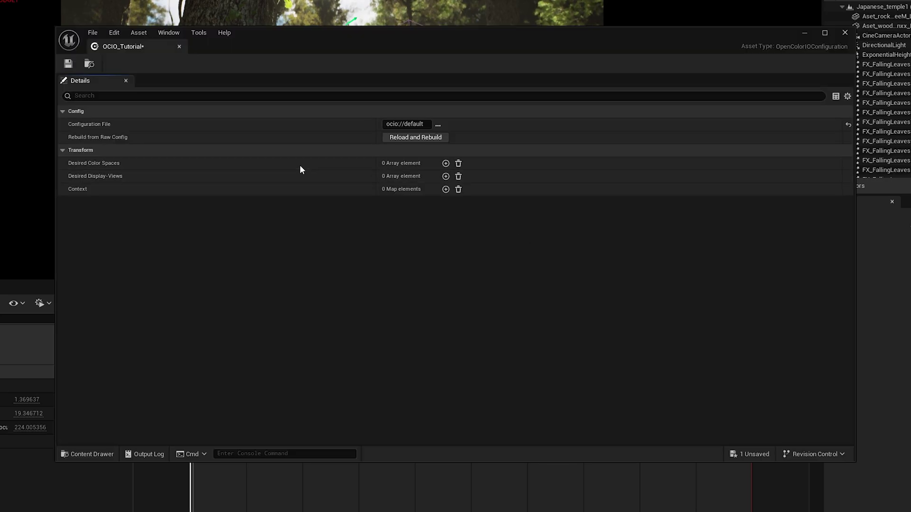
left_click(824, 33)
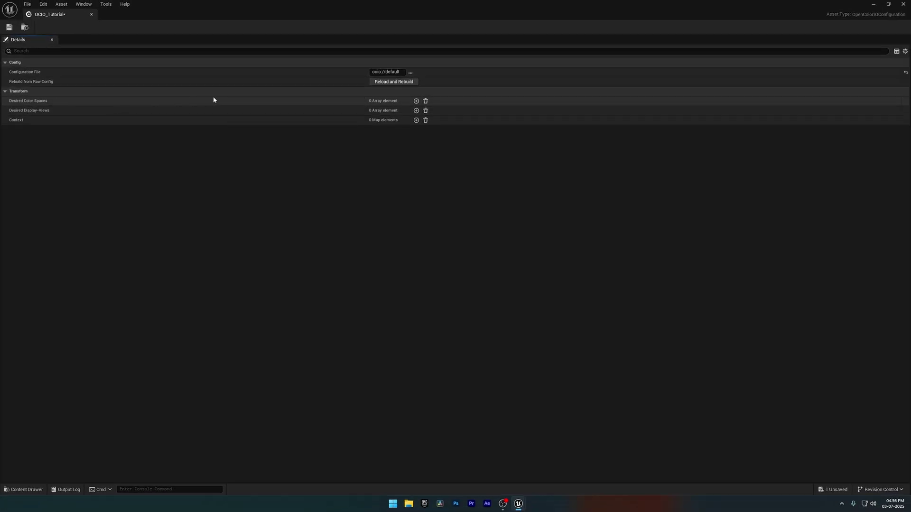
left_click(416, 102)
left_click(416, 101)
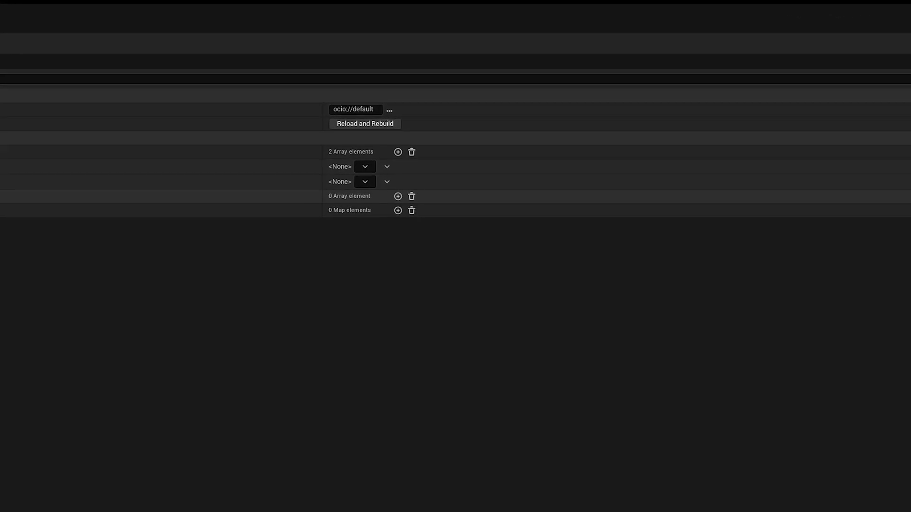
left_click(370, 166)
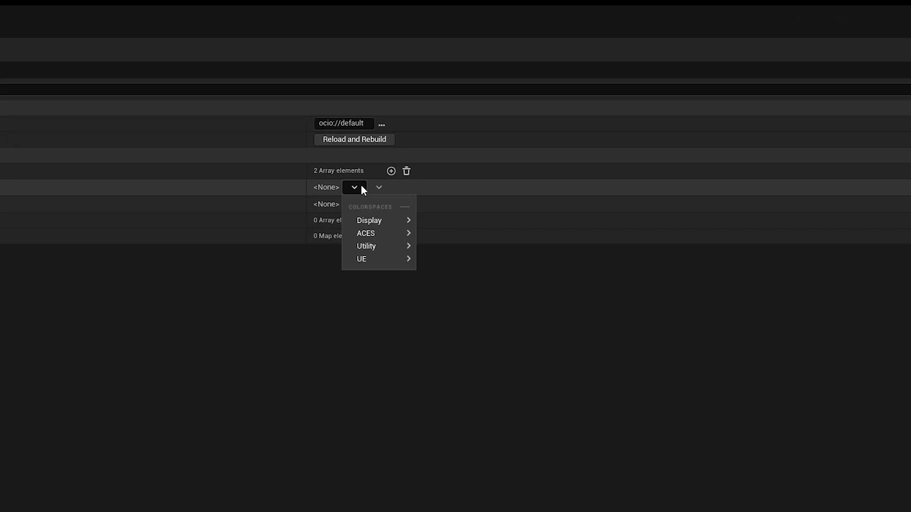
mouse_move(368, 247)
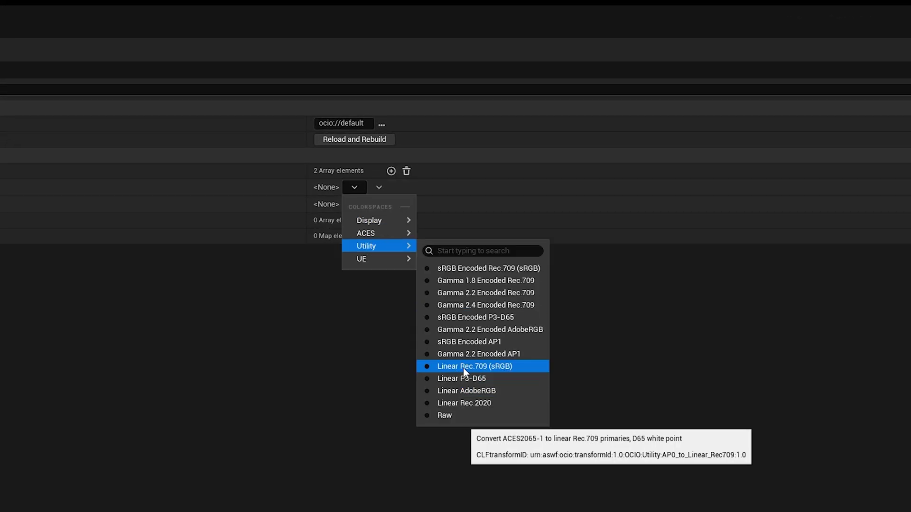
left_click(490, 370)
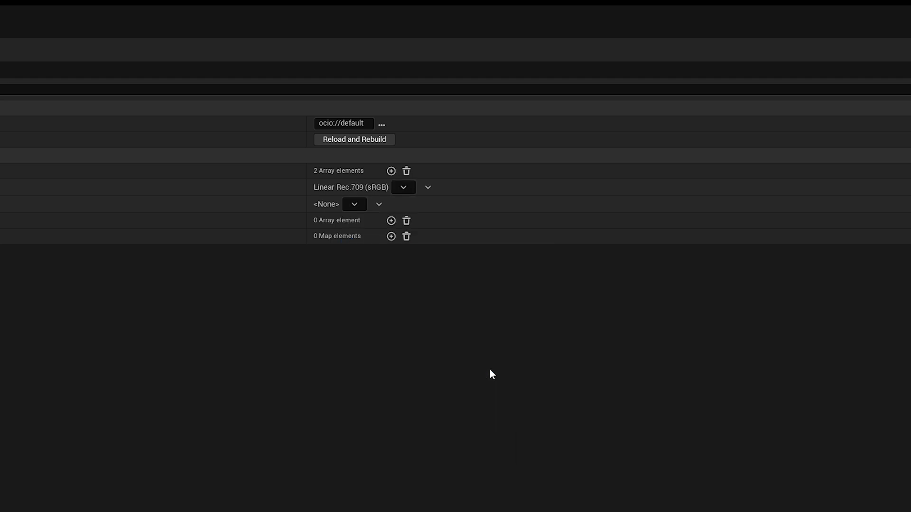
left_click(354, 204)
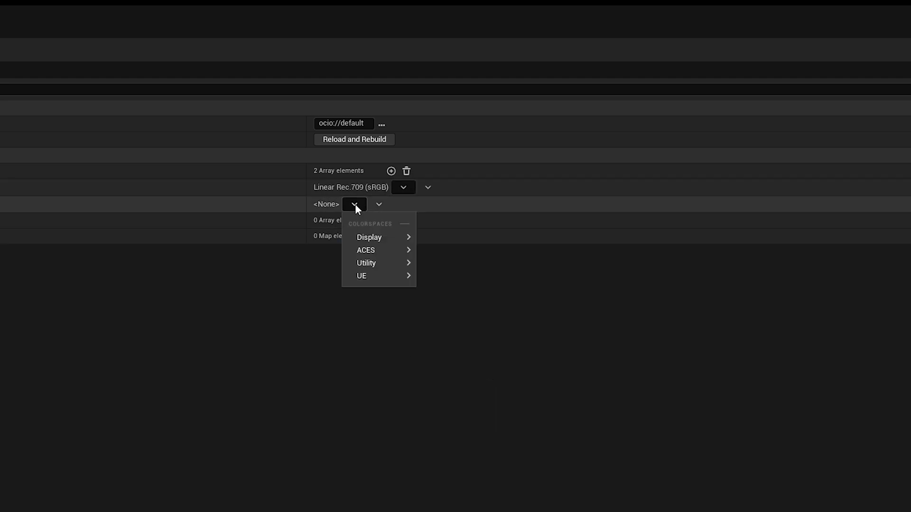
mouse_move(382, 252)
left_click(433, 291)
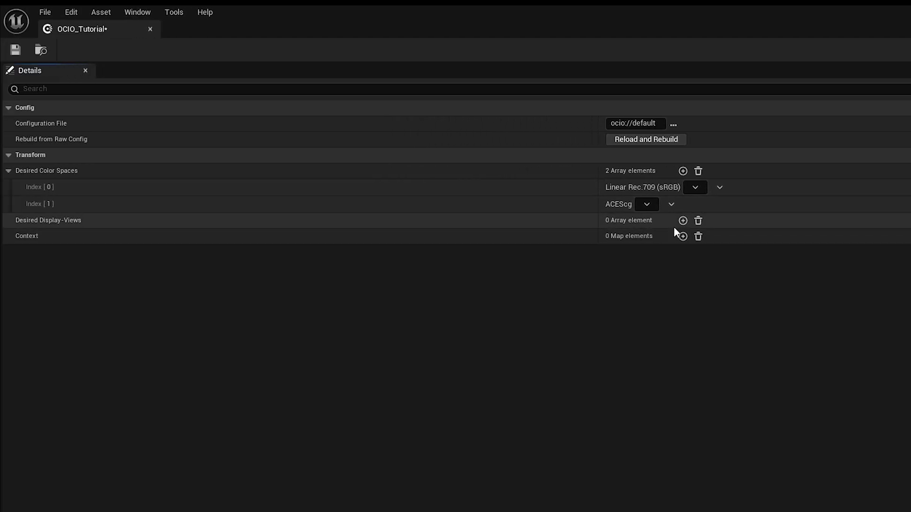
- Add two desired display-views using ACES 1.0 - SDR Video, one for Rec.1886 Rec.709 - Display and one for sRGB - Display
left_click(682, 222)
left_click(683, 221)
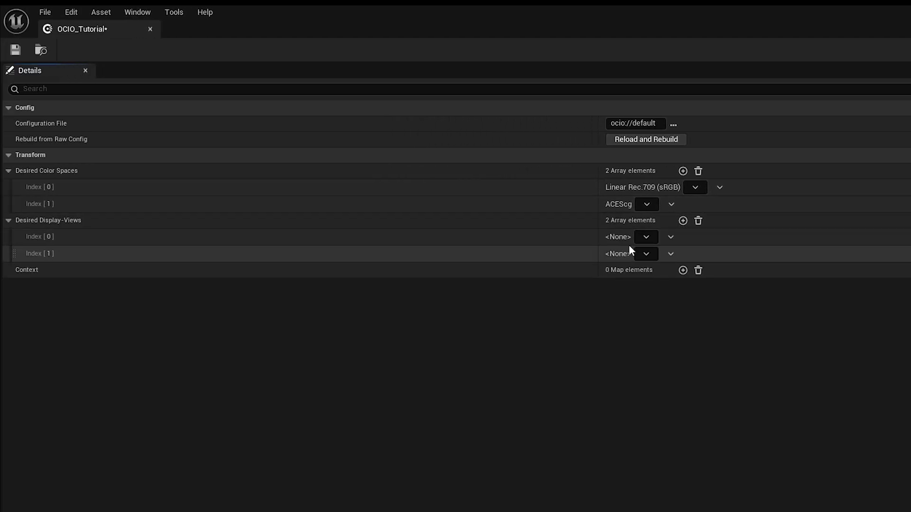
left_click(646, 237)
mouse_move(664, 294)
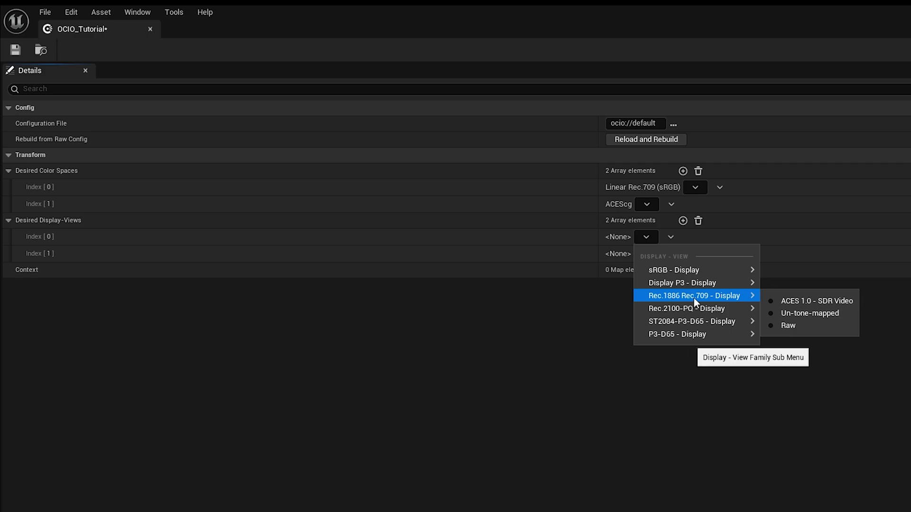
left_click(787, 302)
left_click(656, 253)
mouse_move(704, 286)
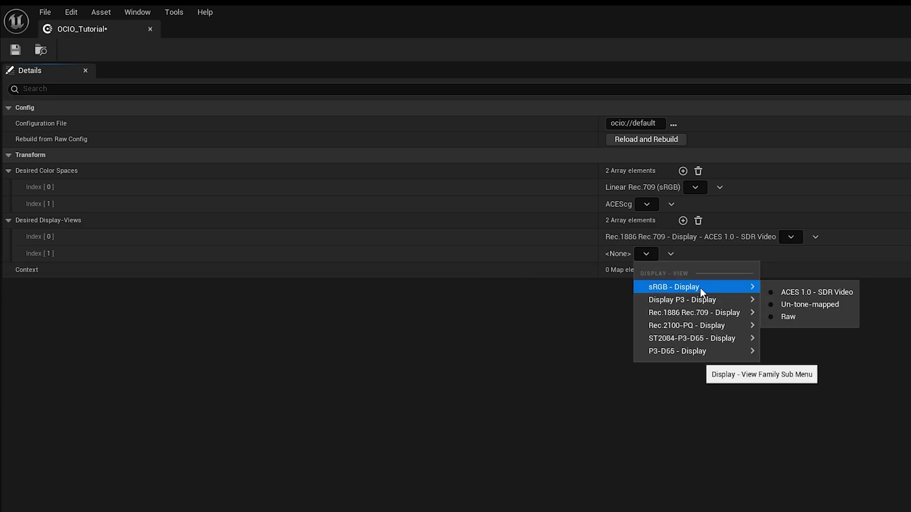
left_click(799, 294)
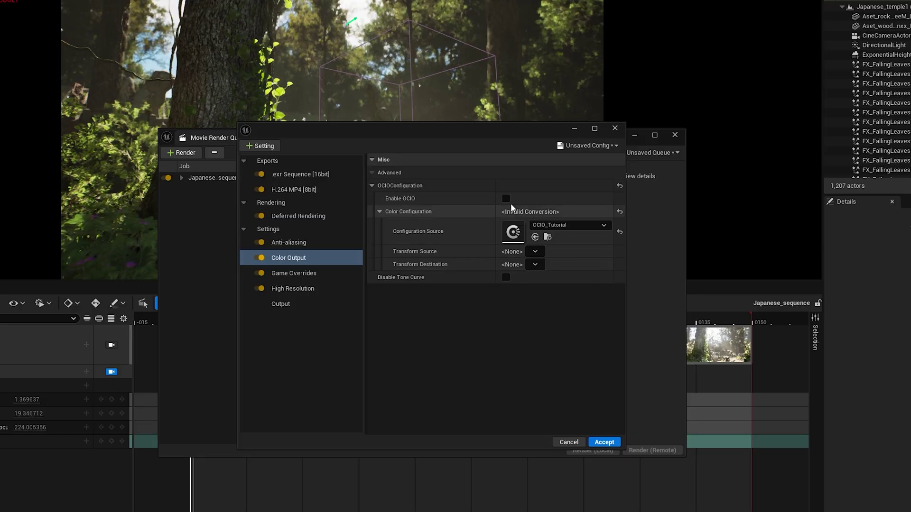
- Enable OCIO in the Color Output setting, with transform source Linear Rec.709 (sRGB) and transform destination ACEScg
left_click(506, 198)
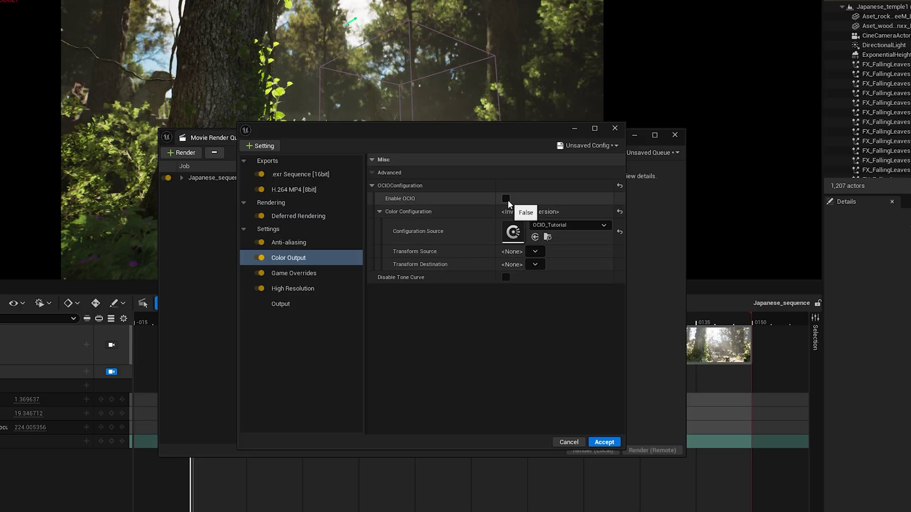
left_click(542, 252)
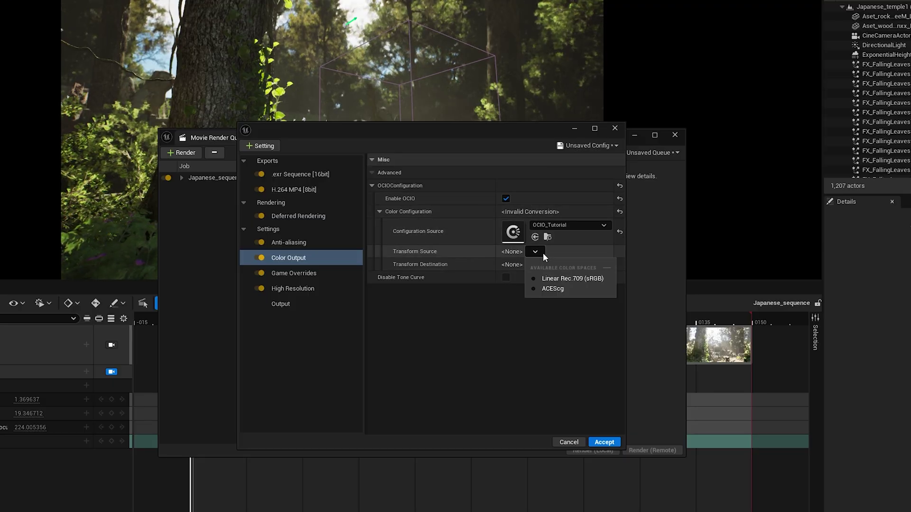
left_click(560, 280)
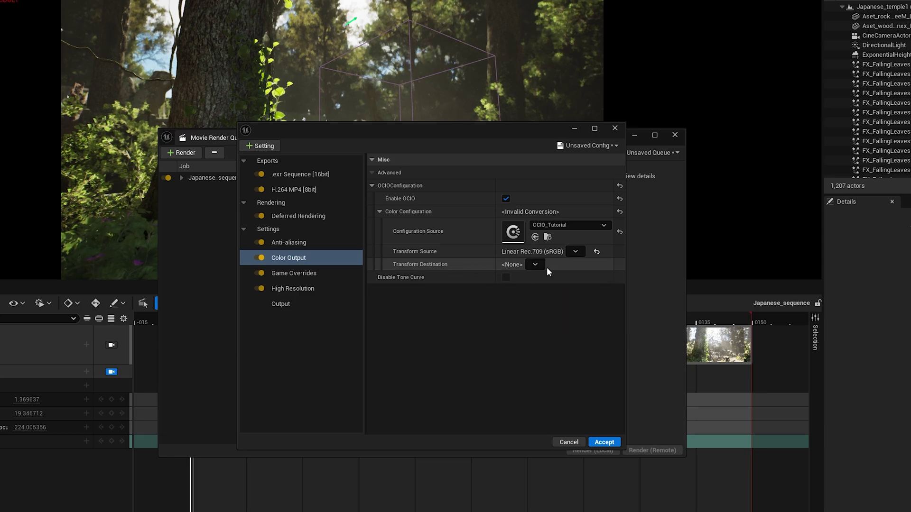
left_click(537, 265)
left_click(550, 292)
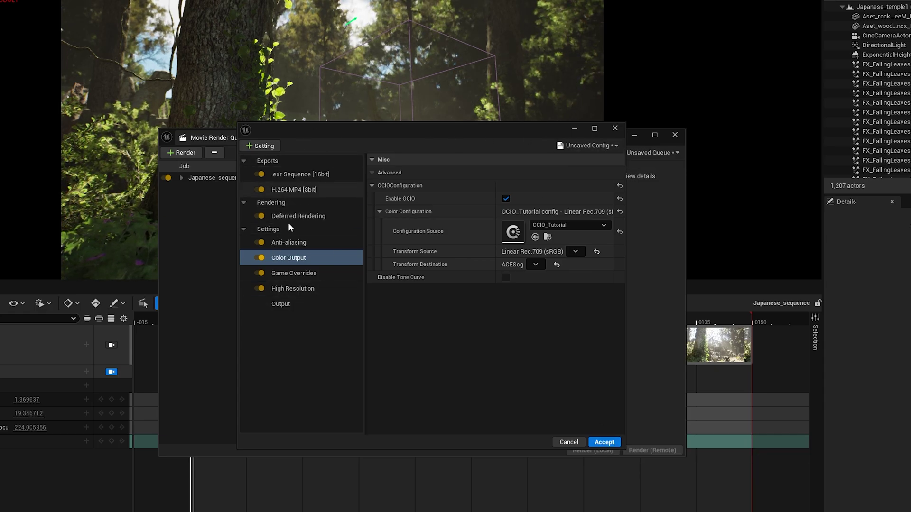
- Set the render's output directory to a new folder named Render on the Desktop
left_click(284, 304)
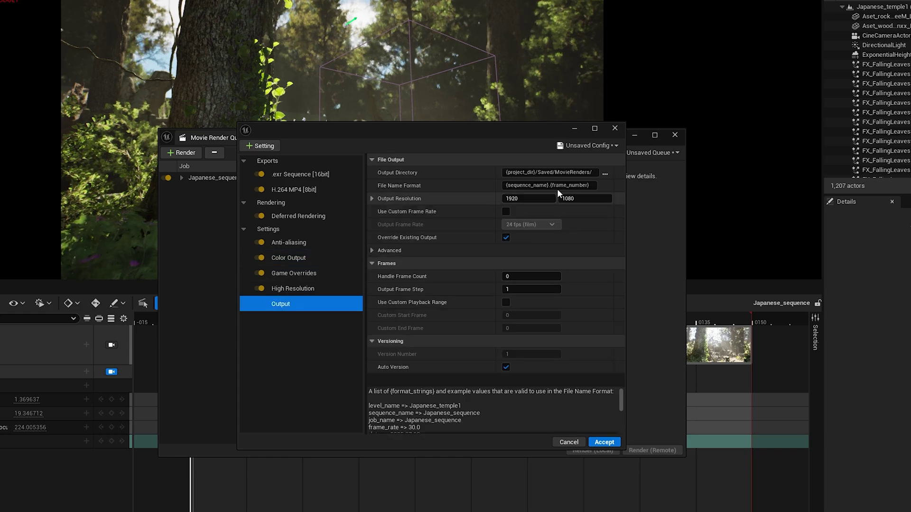
left_click(604, 175)
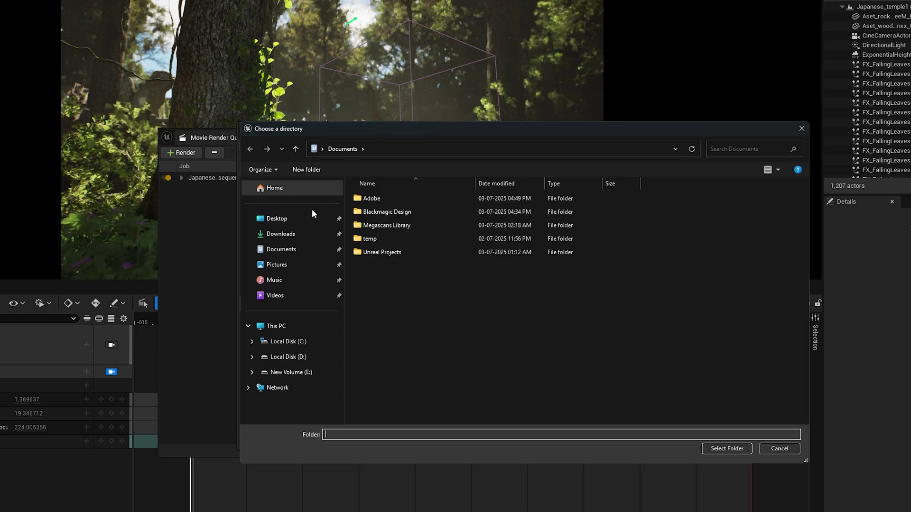
left_click(285, 219)
right_click(444, 244)
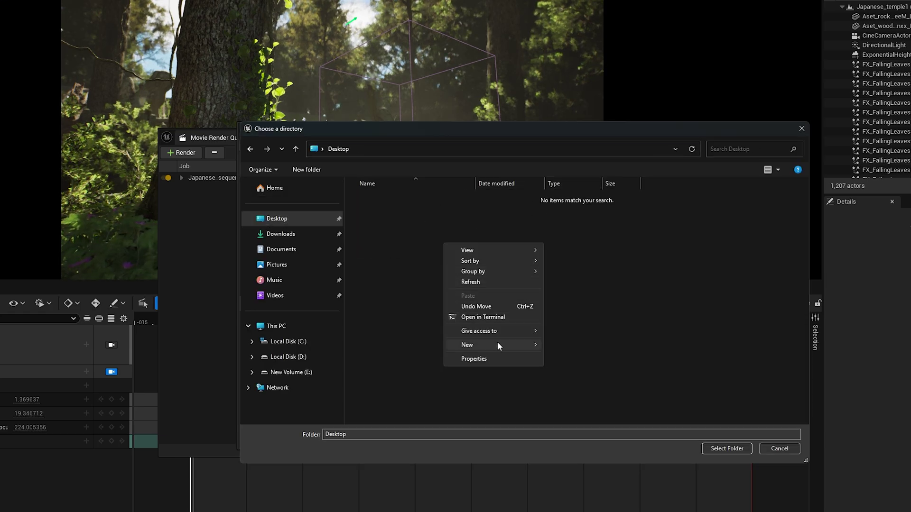
mouse_move(527, 345)
left_click(564, 345)
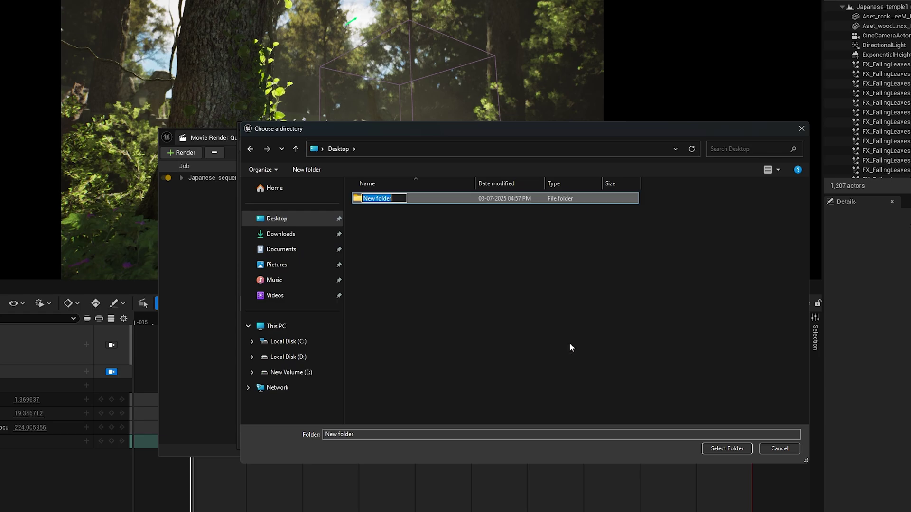
type("Render")
key("Return")
left_click(719, 448)
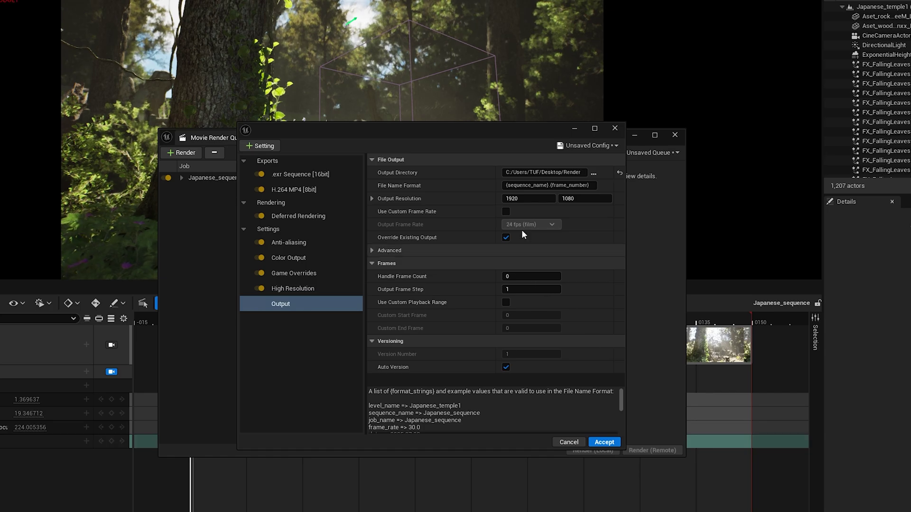
- Set the output resolution to 3840 by 2160
left_click(527, 199)
type("3840")
left_click(584, 198)
type("2160")
key("Return")
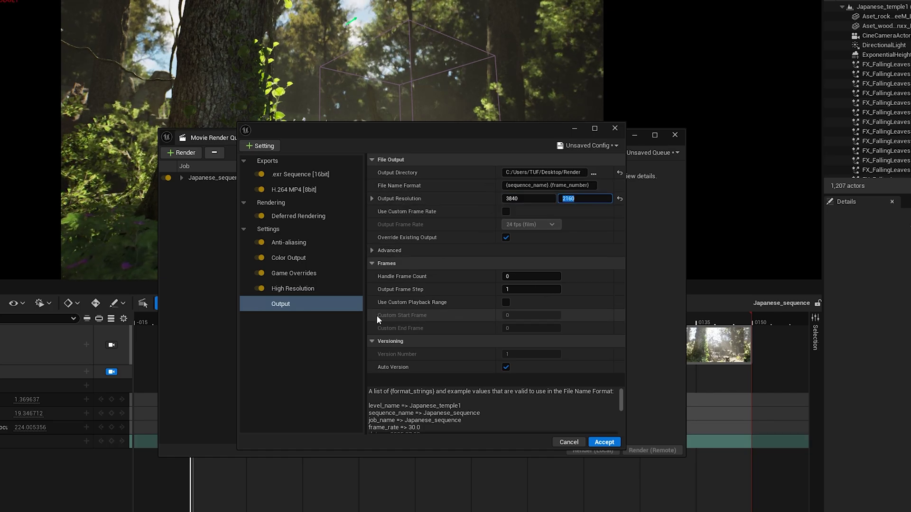
- Review the anti-aliasing settings and save the render configuration as a preset named TUF_Preset
left_click_drag(374, 137, 378, 137)
left_click(294, 242)
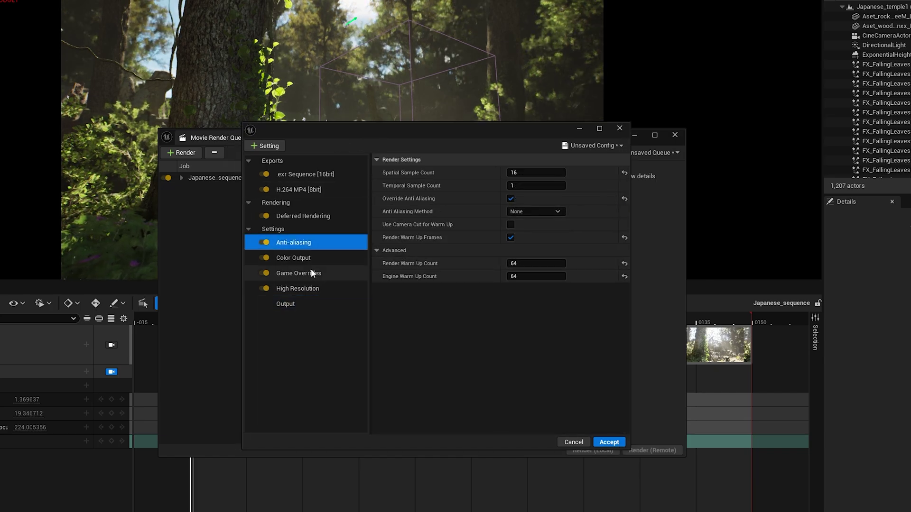
left_click(583, 147)
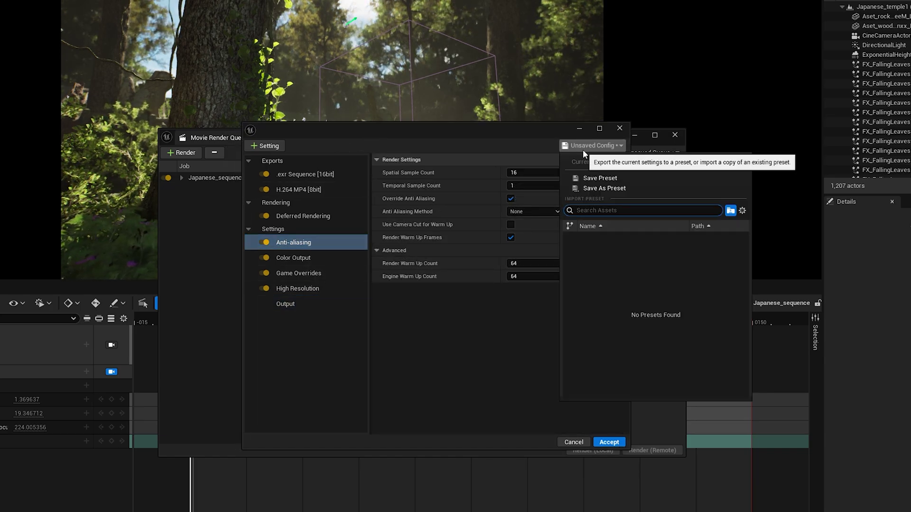
left_click(596, 176)
type("TUF")
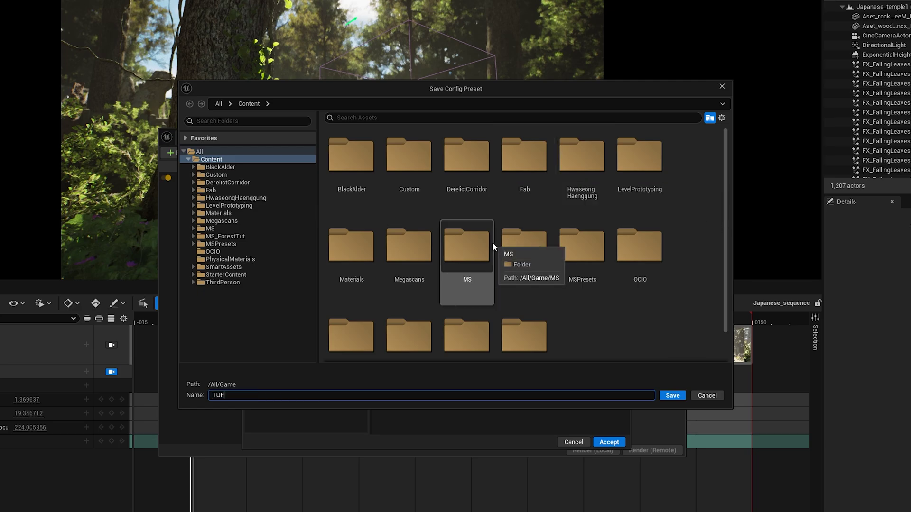
type("_Preset")
key("Return")
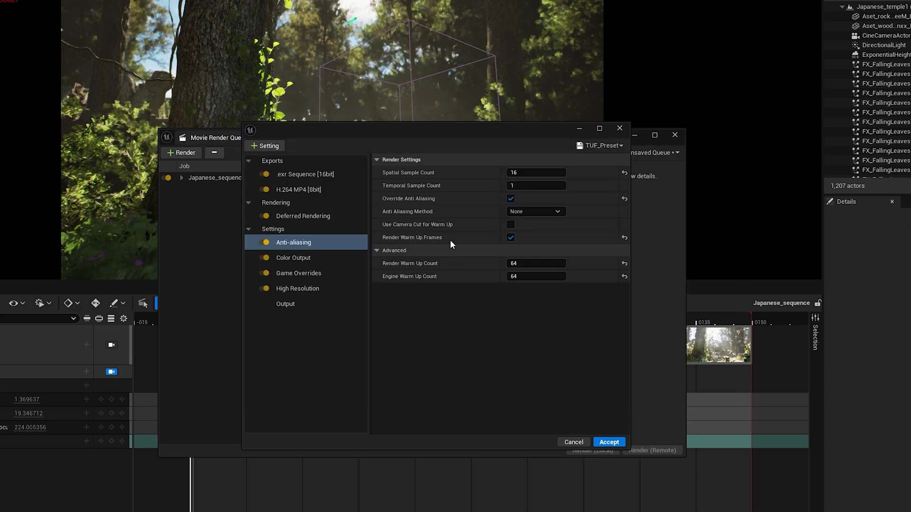
- Load TUF_Preset into the render configuration, then accept it and render the sequence locally
left_click(588, 147)
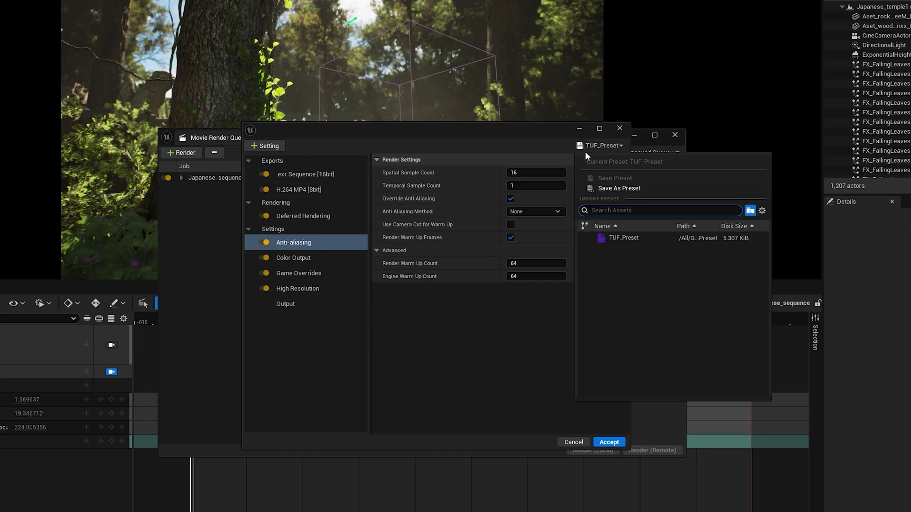
left_click(631, 239)
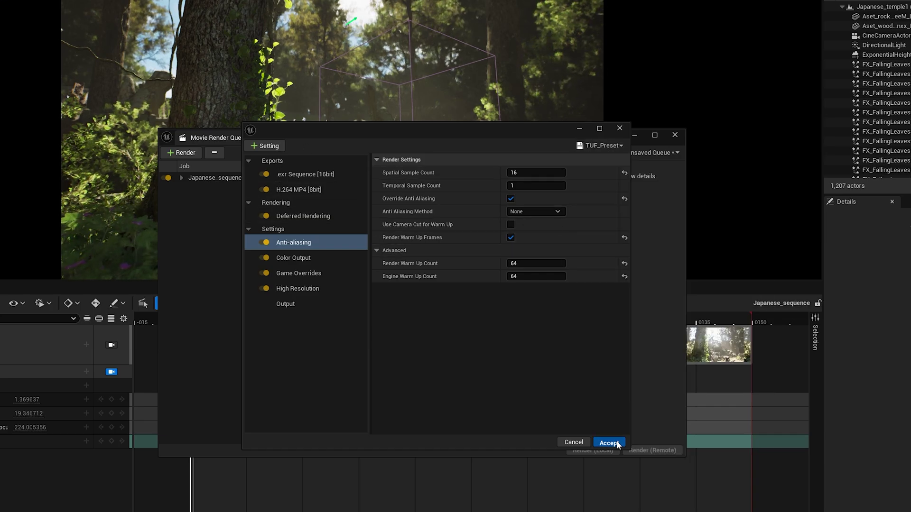
left_click(608, 442)
left_click(576, 450)
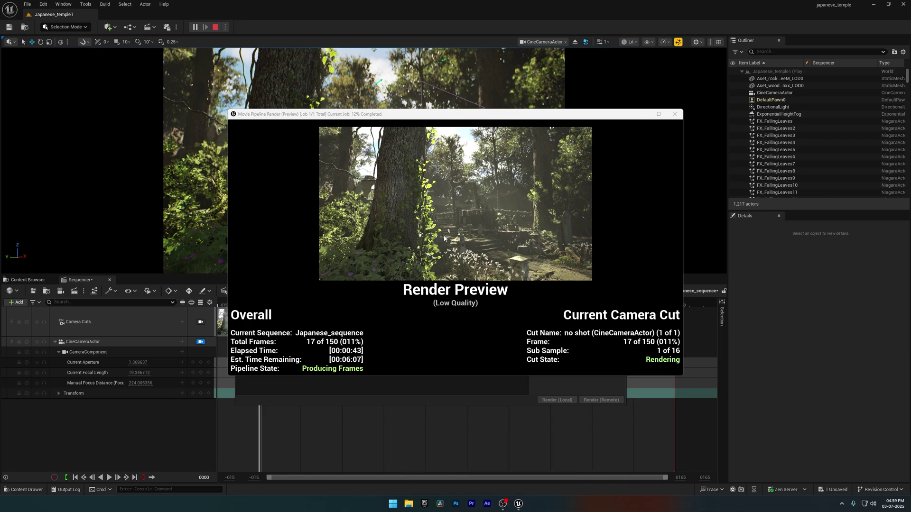
- Stop the running render and close Movie Render Queue
key("Escape")
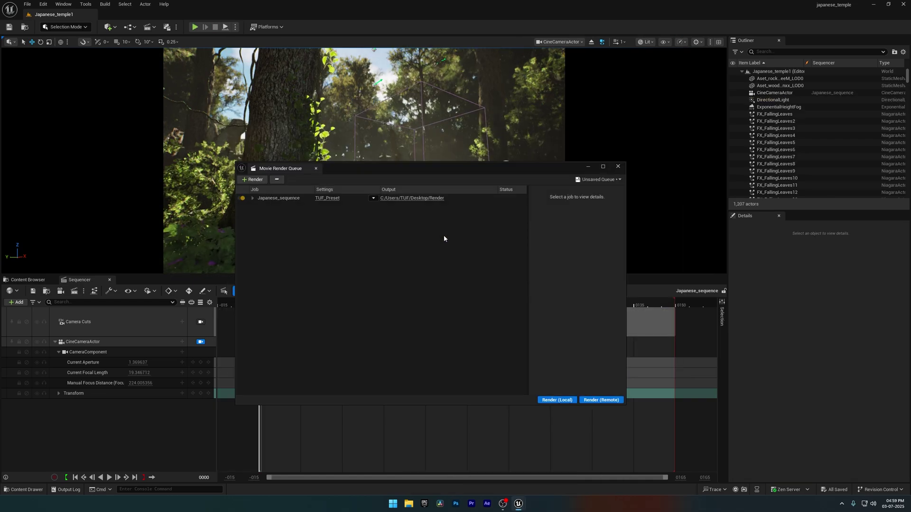
left_click(618, 166)
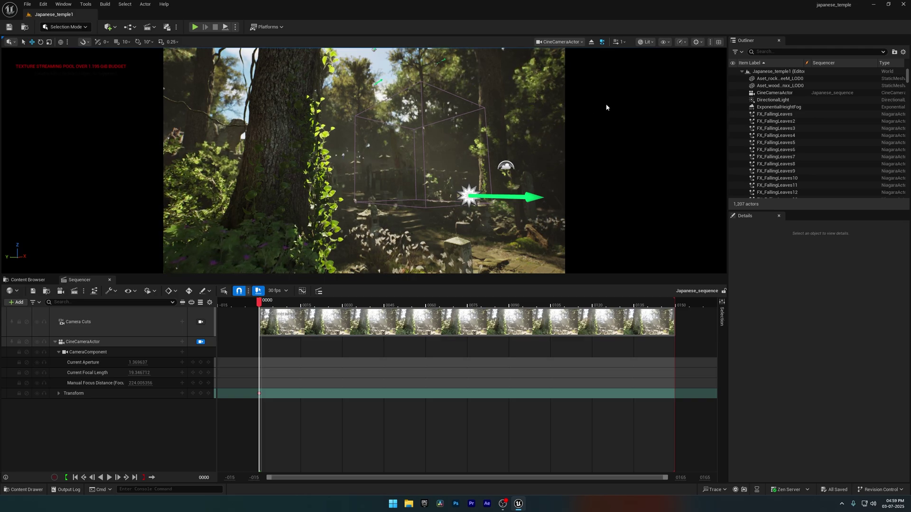
- Turn the viewport's OCIO display off and back on to compare the image with and without the color conversion
left_click(646, 42)
mouse_move(660, 262)
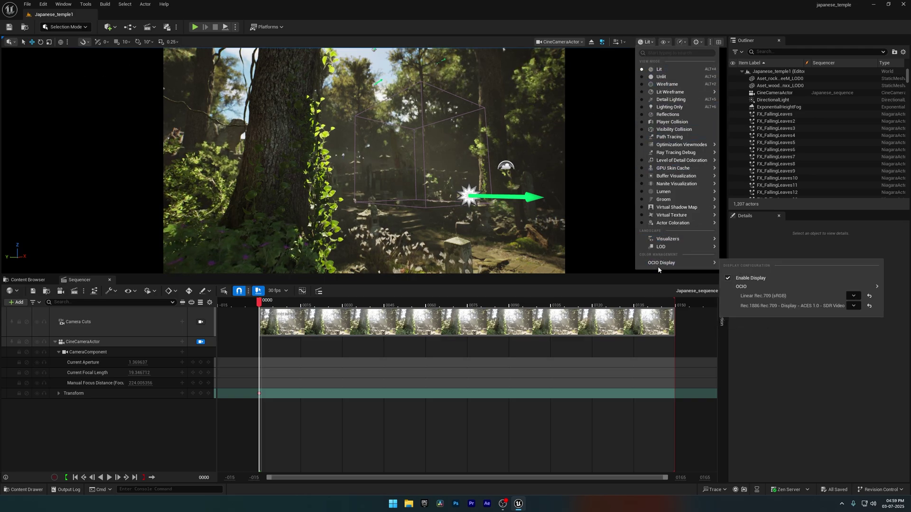
left_click(741, 280)
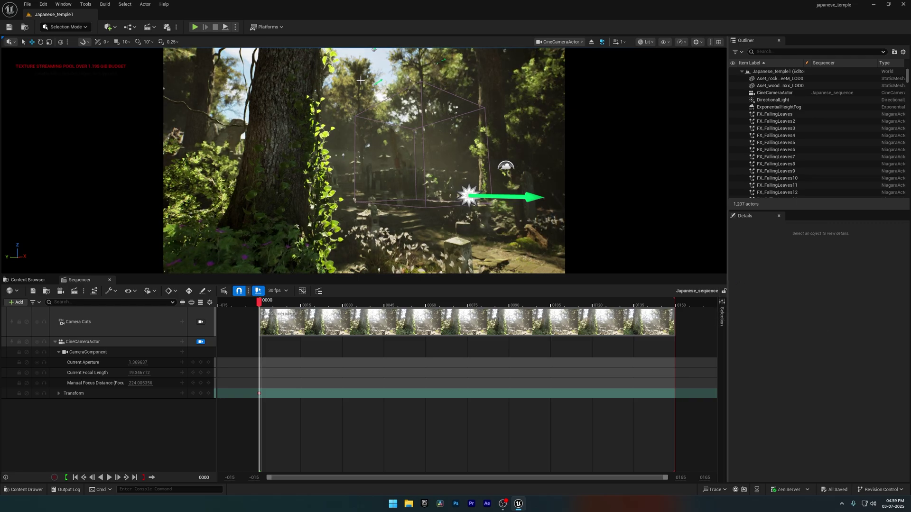
left_click(645, 42)
mouse_move(664, 263)
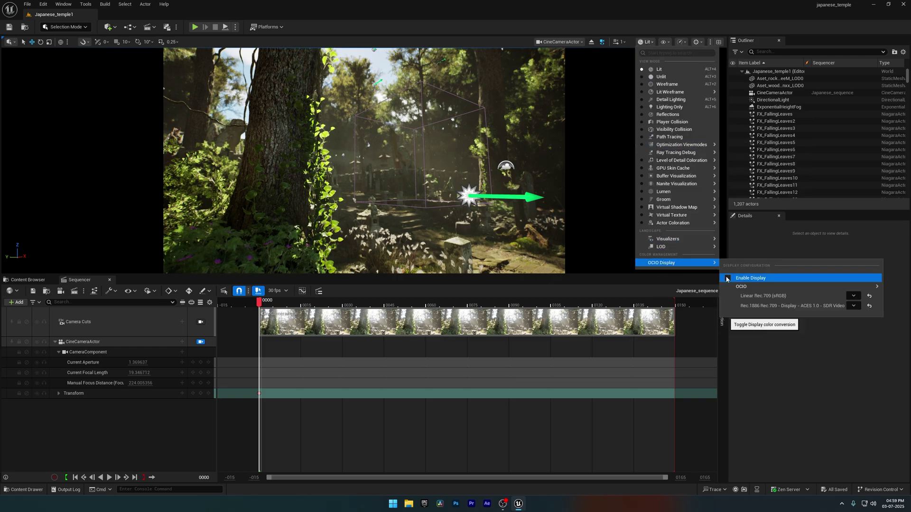
left_click(727, 278)
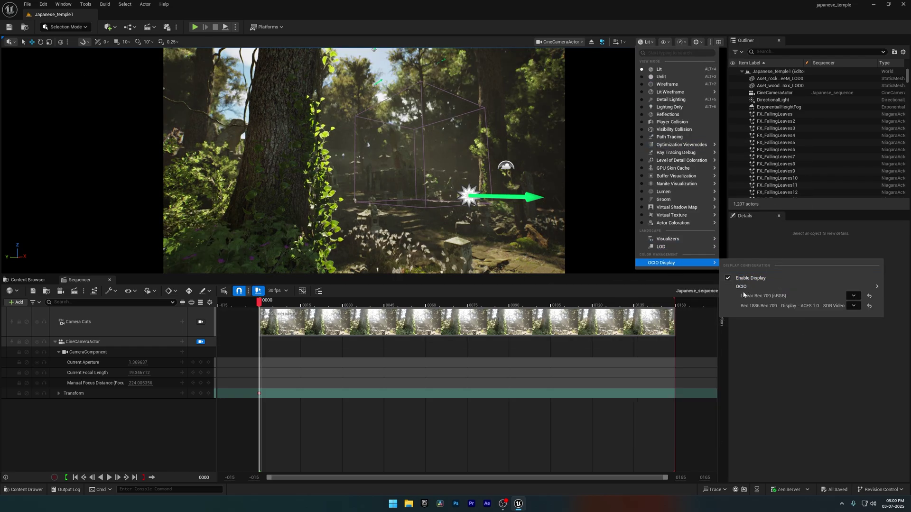
- Set the viewport's OCIO display to OCIO_Tutorial, converting Linear Rec.709 (sRGB) to Rec.1886 Rec.709 - Display - ACES 1.0 - SDR Video
mouse_move(741, 288)
left_click(664, 355)
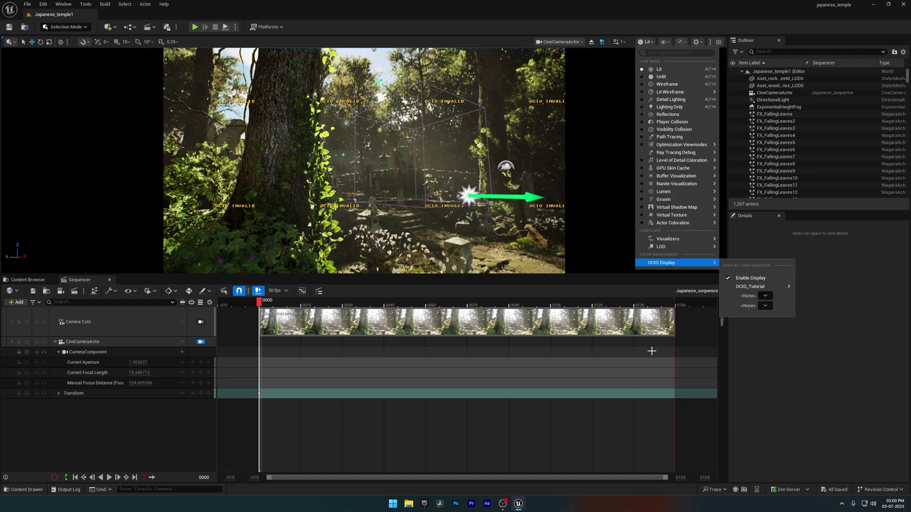
left_click(760, 296)
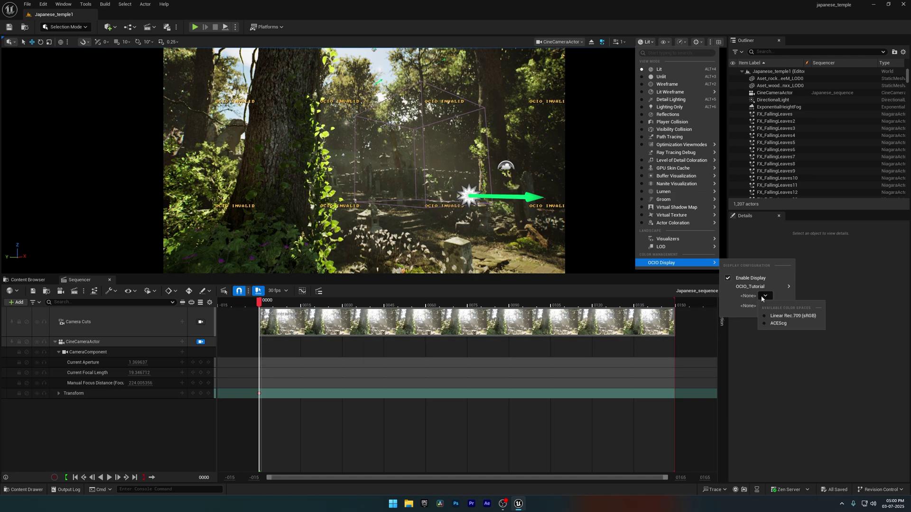
left_click(779, 317)
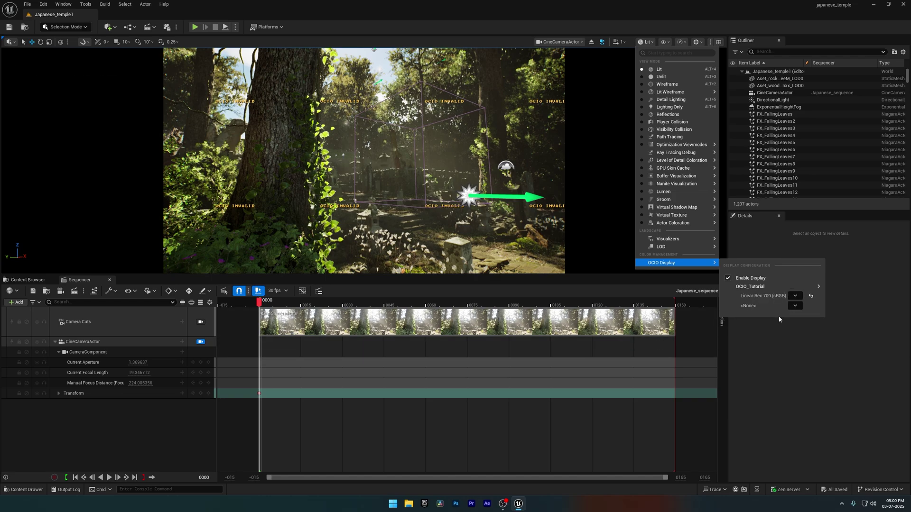
left_click(795, 306)
left_click(811, 342)
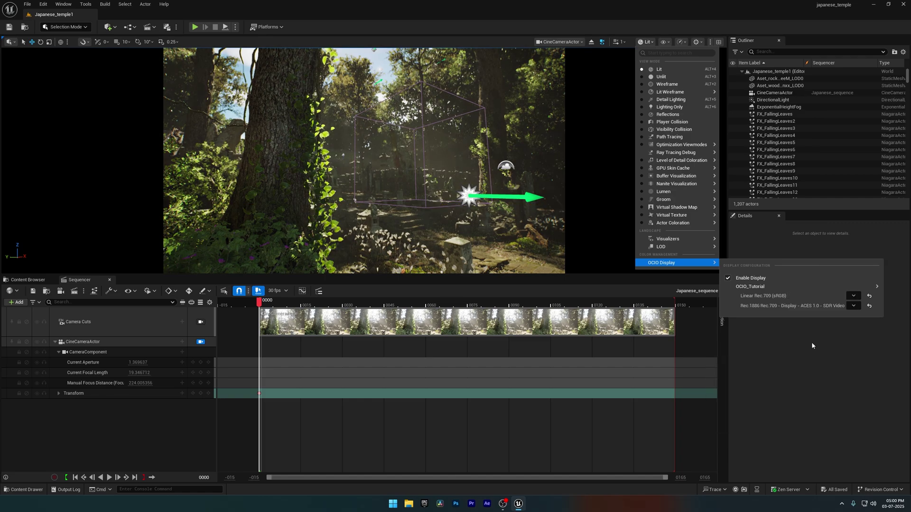
left_click(13, 198)
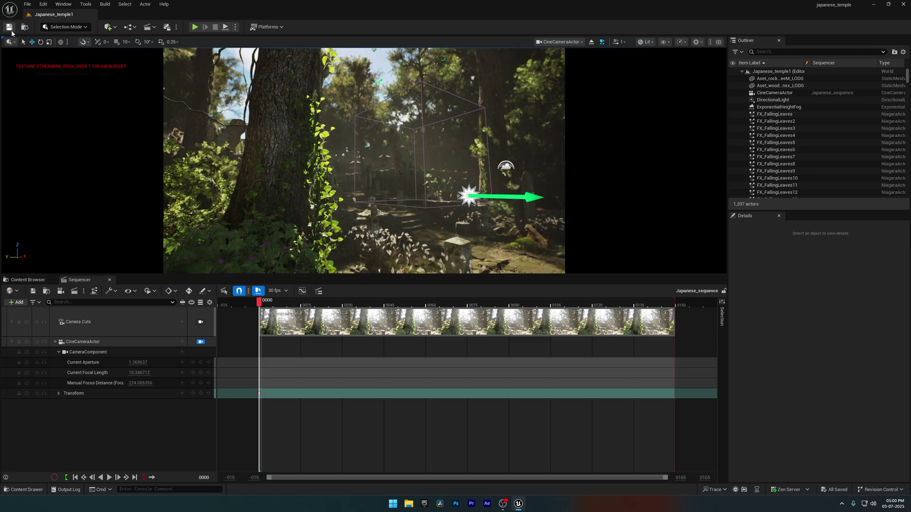
- Save everything in the project and close the Unreal Editor
left_click(27, 5)
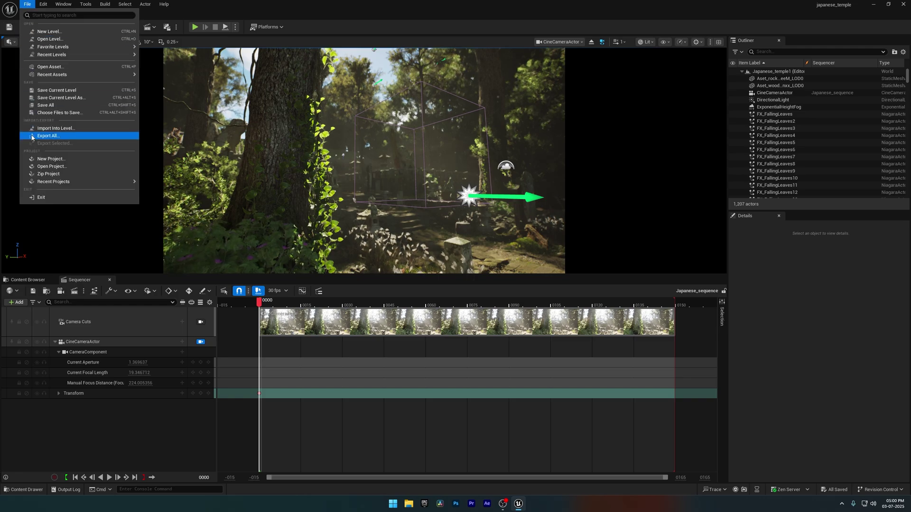
left_click(45, 104)
left_click(903, 4)
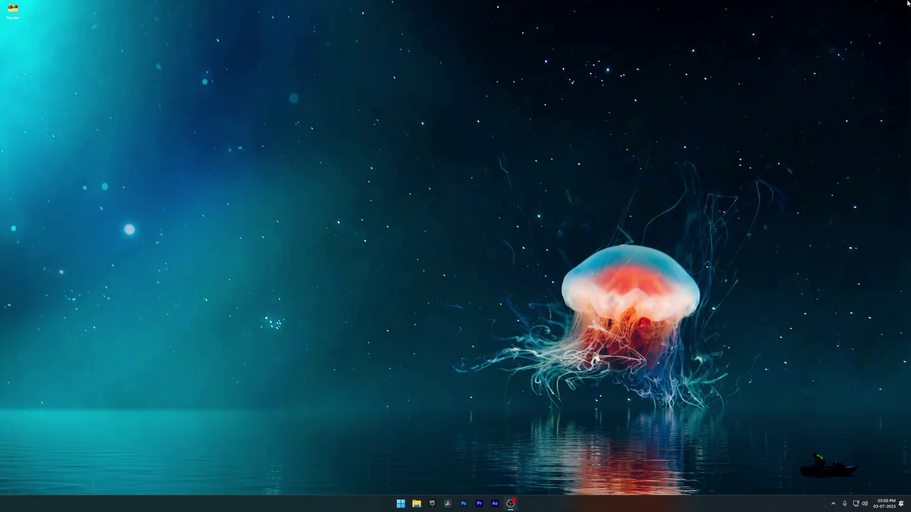
- Open Japanese_sequence.mp4 from the desktop's Render folder in VLC, pause and scrub through it, then close the player
double_click(11, 9)
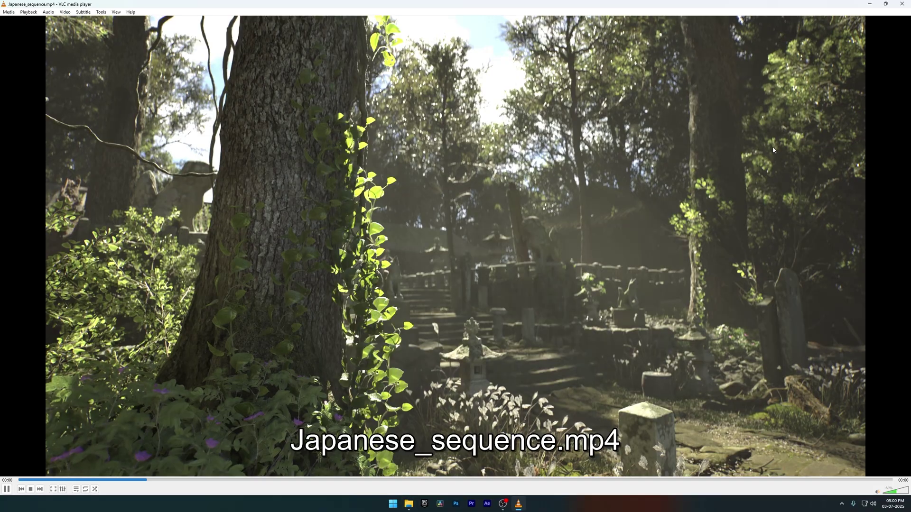
left_click(771, 148)
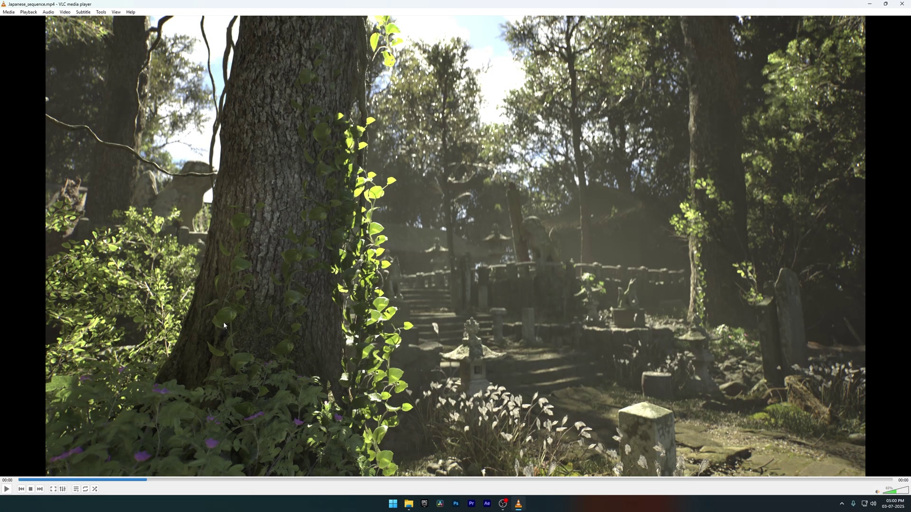
left_click(70, 483)
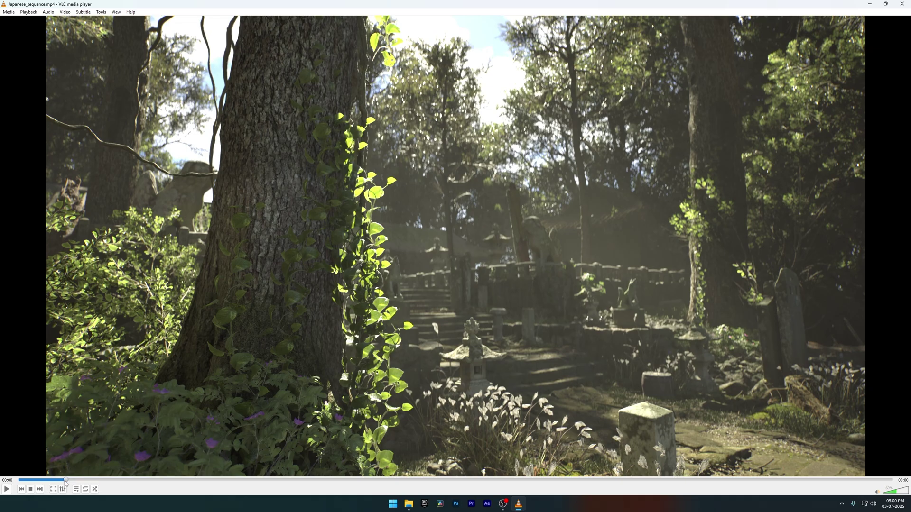
left_click(901, 5)
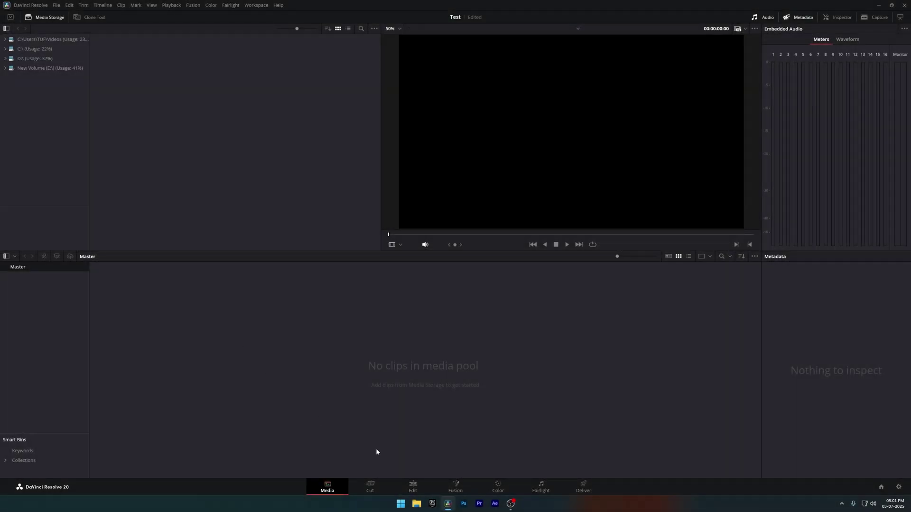
- Move the Render folder from the Desktop to New Volume (E:) in File Explorer
left_click(417, 504)
left_click(48, 87)
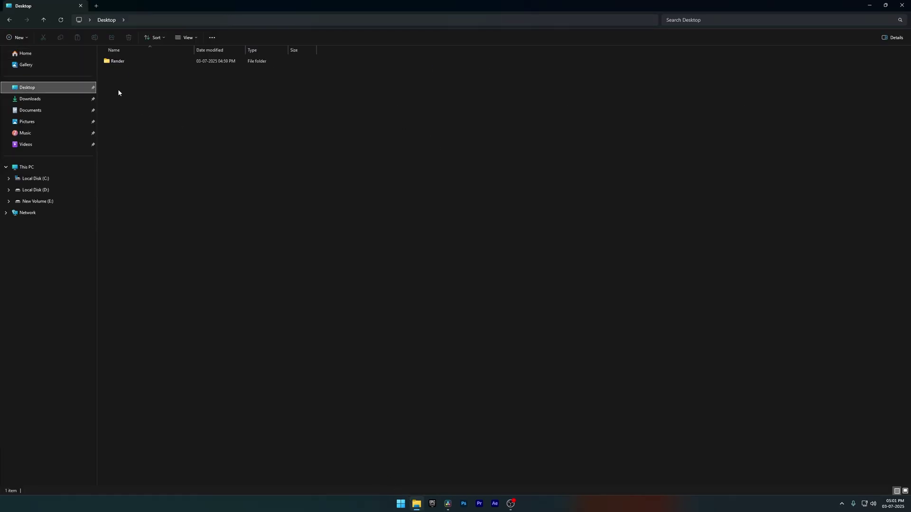
left_click(116, 61)
left_click(85, 201)
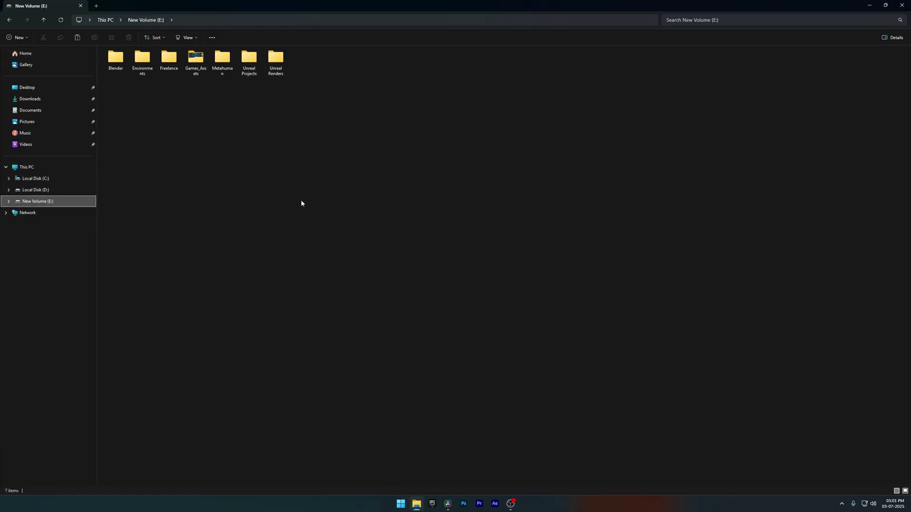
left_click(901, 5)
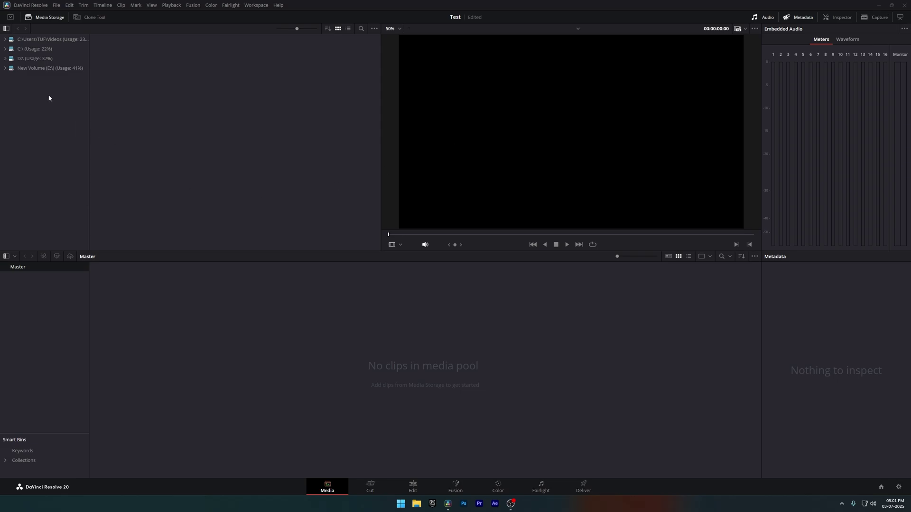
- In DaVinci Resolve, add the Japanese_sequence EXR image sequence from the Render folder on E: to the media pool
left_click(27, 69)
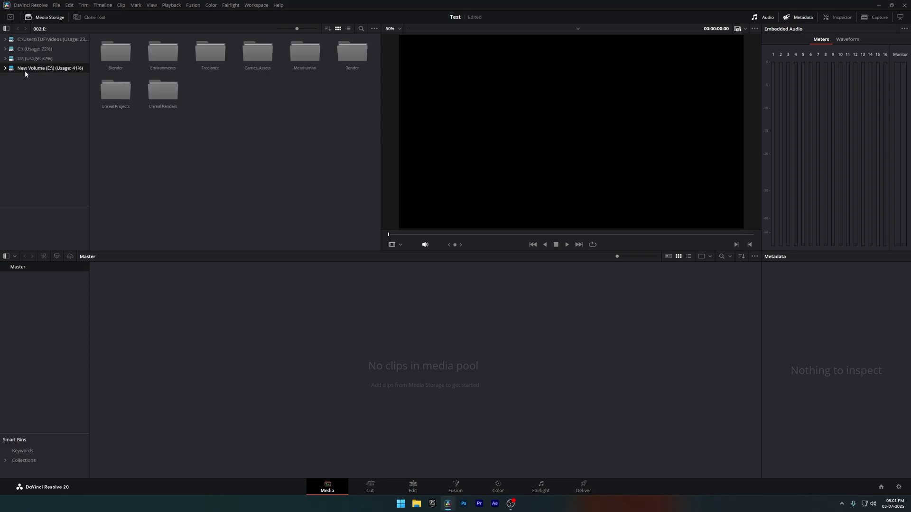
double_click(352, 55)
left_click(114, 67)
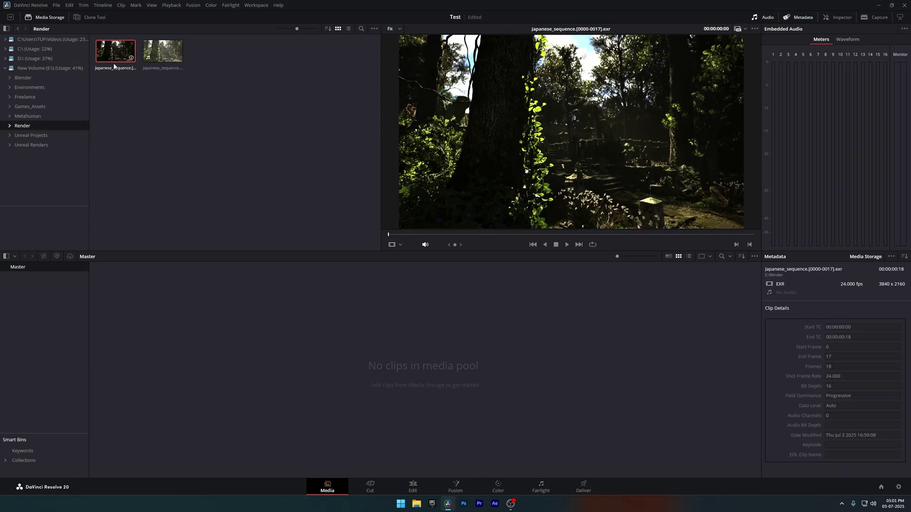
left_click_drag(114, 66, 220, 353)
- Place the EXR sequence at the start of a new timeline and show its clip properties
left_click(411, 485)
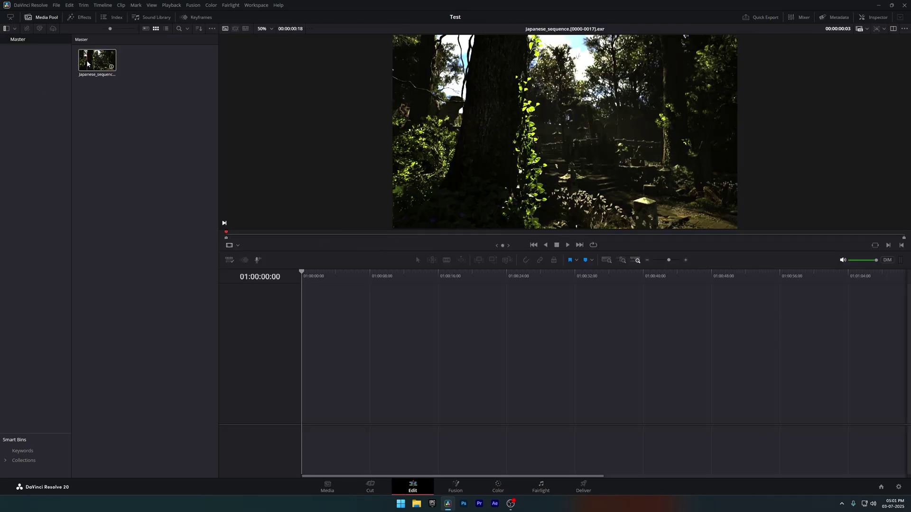
left_click_drag(88, 63, 303, 363)
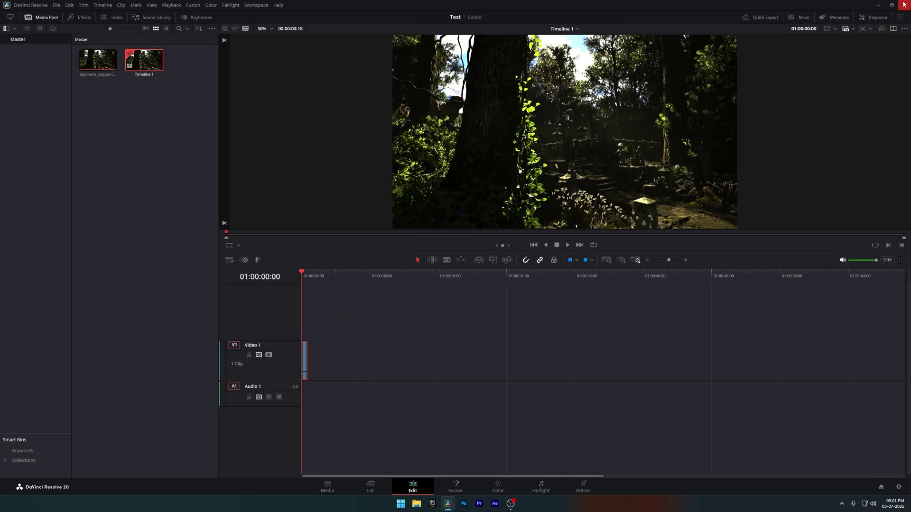
left_click(872, 17)
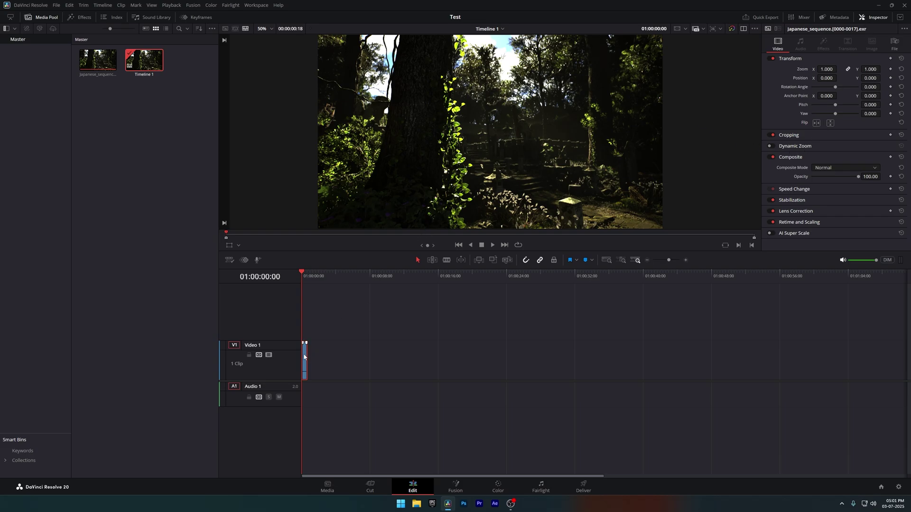
- Switch to color grading and apply the ACES Transform effect to the clip's node 01
left_click(498, 486)
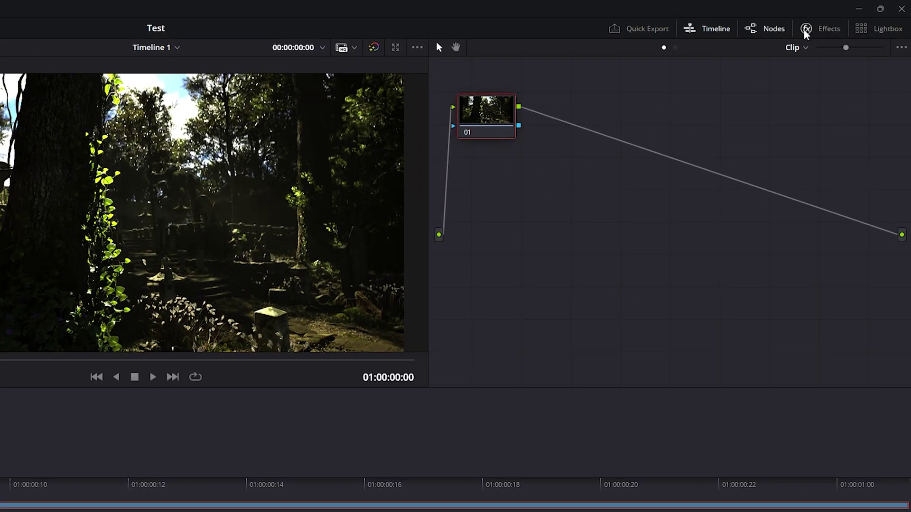
left_click(806, 31)
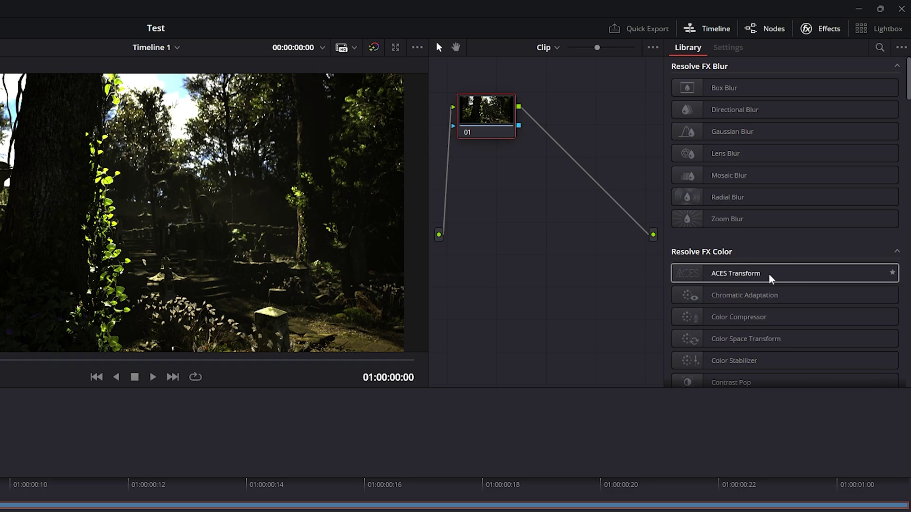
left_click_drag(759, 278, 499, 126)
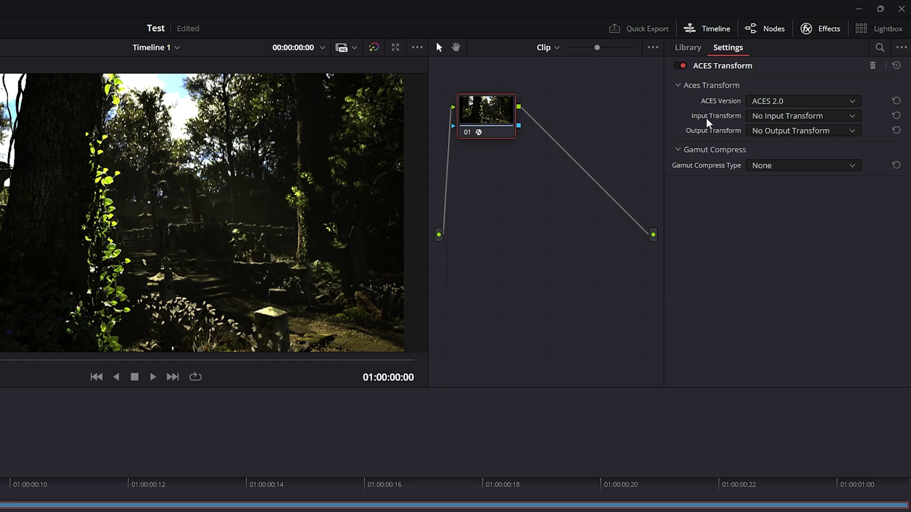
- Set the ACES Transform's input transform to ACEScg - CSC and its output transform to Rec.709 BT.1886
left_click(773, 121)
scroll(725, 142, "down", 10)
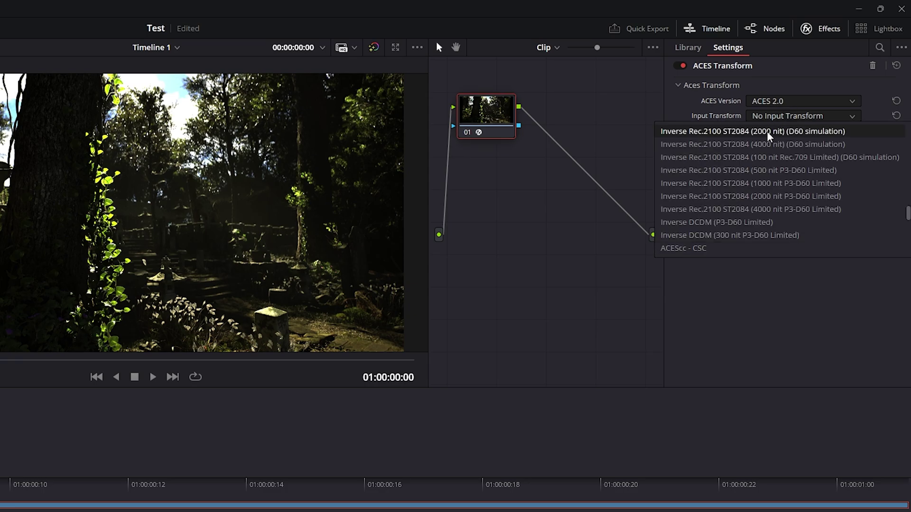
scroll(730, 218, "down", 3)
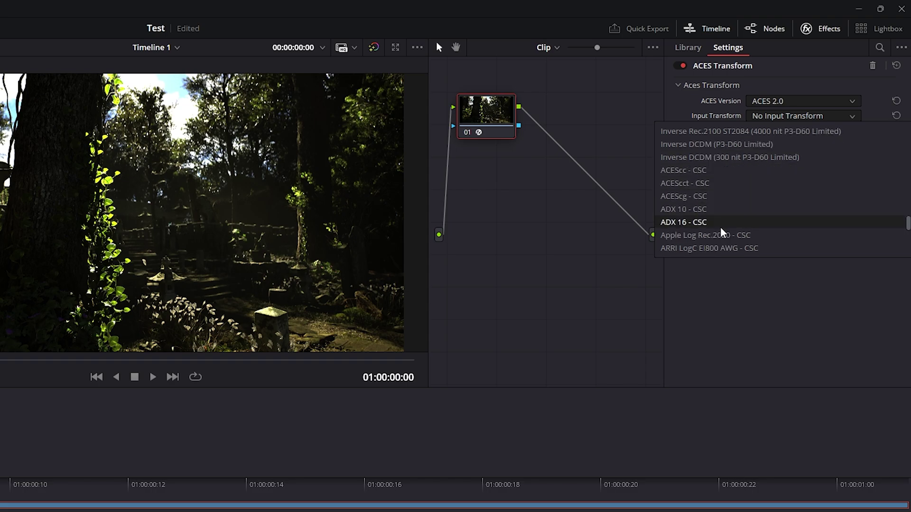
left_click(692, 194)
left_click(779, 134)
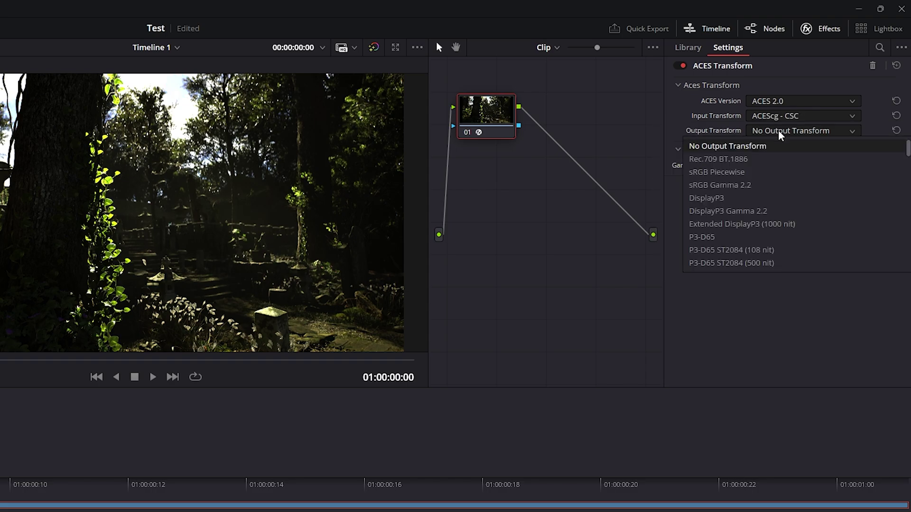
left_click(715, 160)
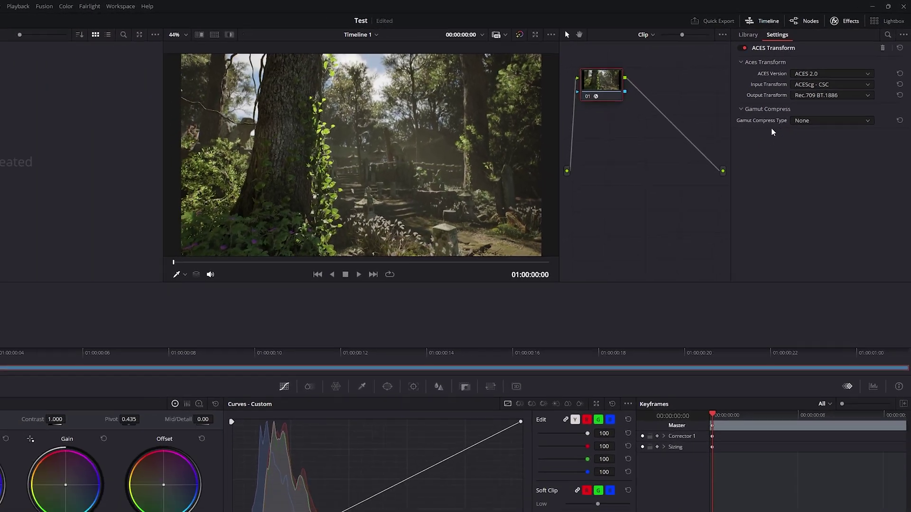
- Raise the clip's primary contrast to 1.136 and its color temperature to 220
scroll(444, 114, "up", 5)
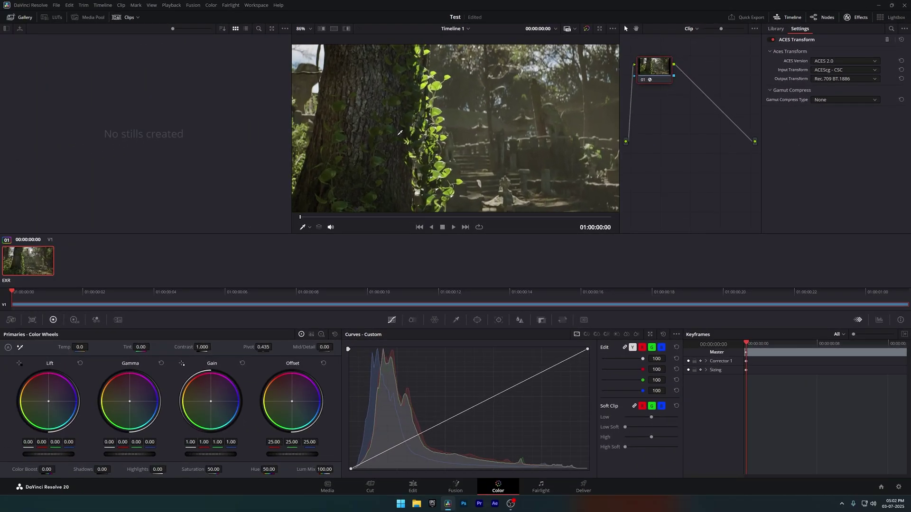
scroll(402, 148, "down", 3)
scroll(403, 148, "down", 4)
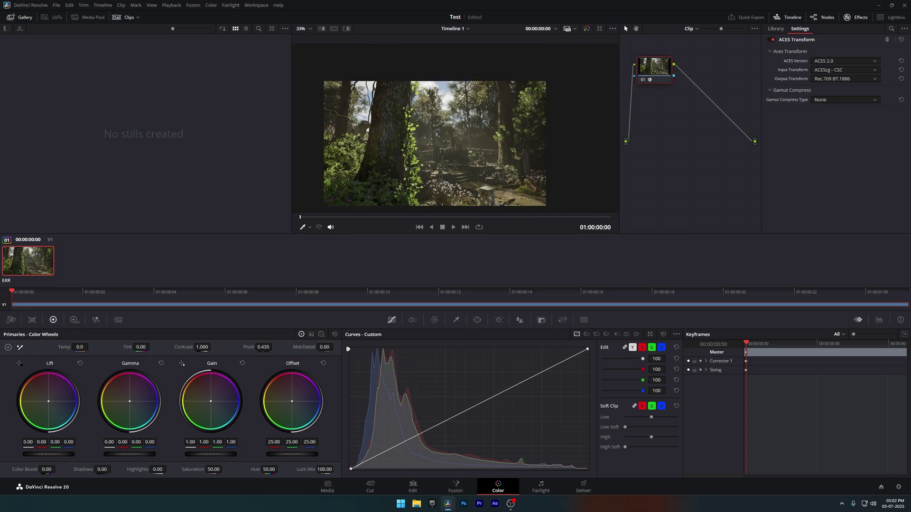
scroll(451, 38, "down", 1)
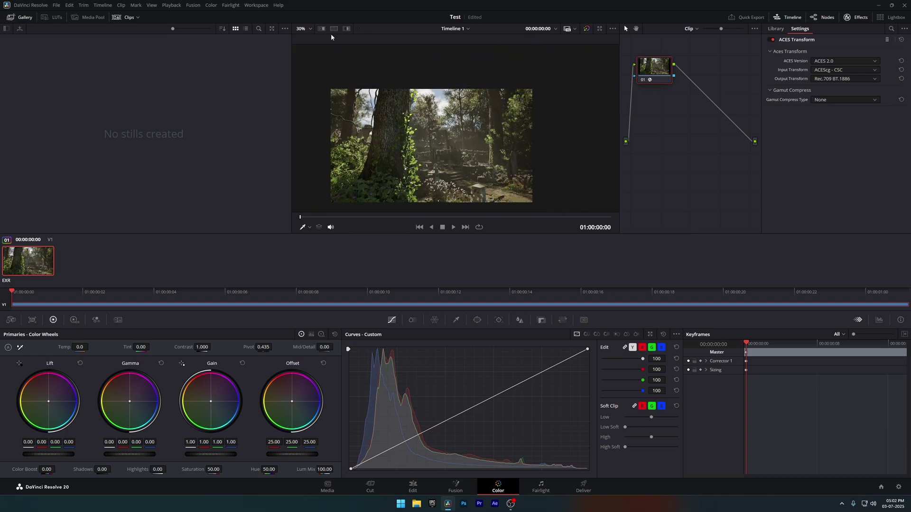
left_click(302, 29)
left_click(304, 40)
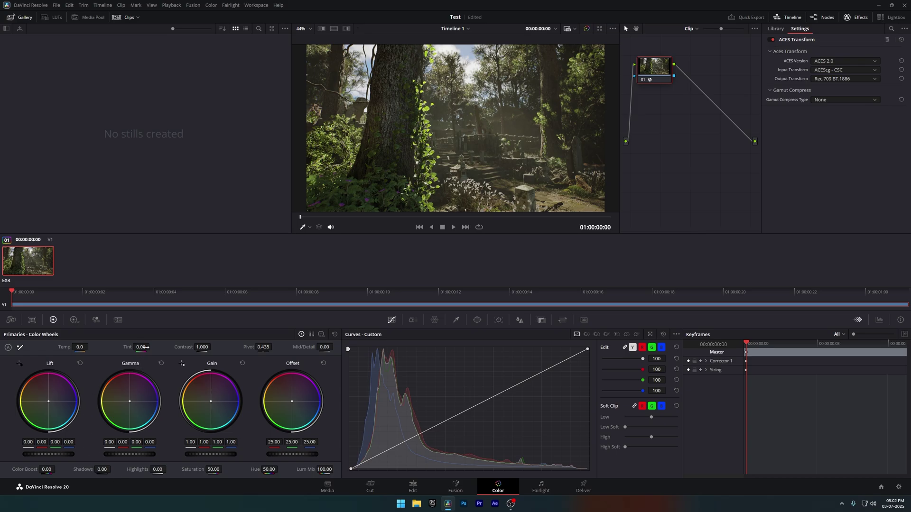
left_click_drag(202, 347, 207, 347)
left_click_drag(84, 352, 90, 347)
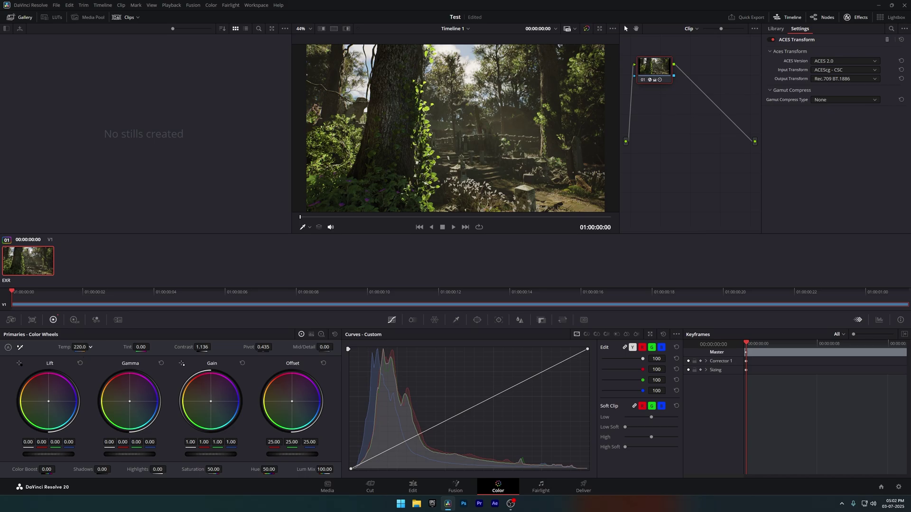